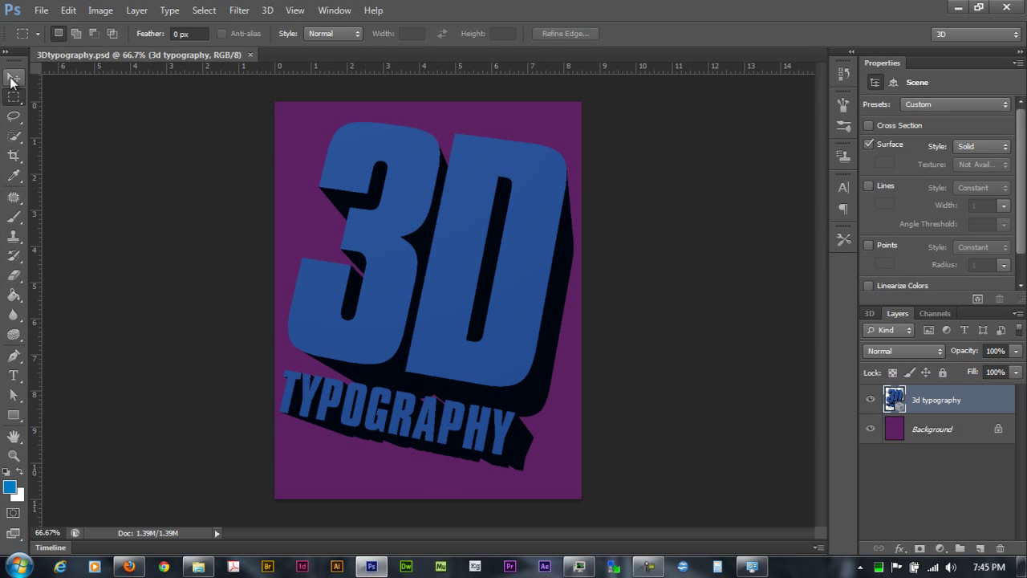
# Switch to the Move tool and choose Rotate 3D Object mode for the 3D text.
pyautogui.click(13, 78)
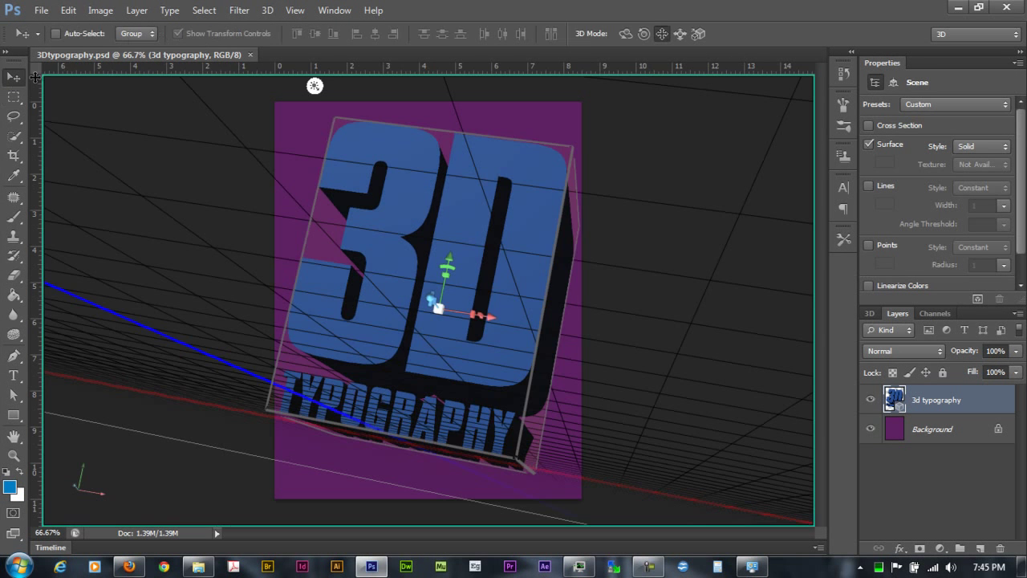
pyautogui.click(624, 34)
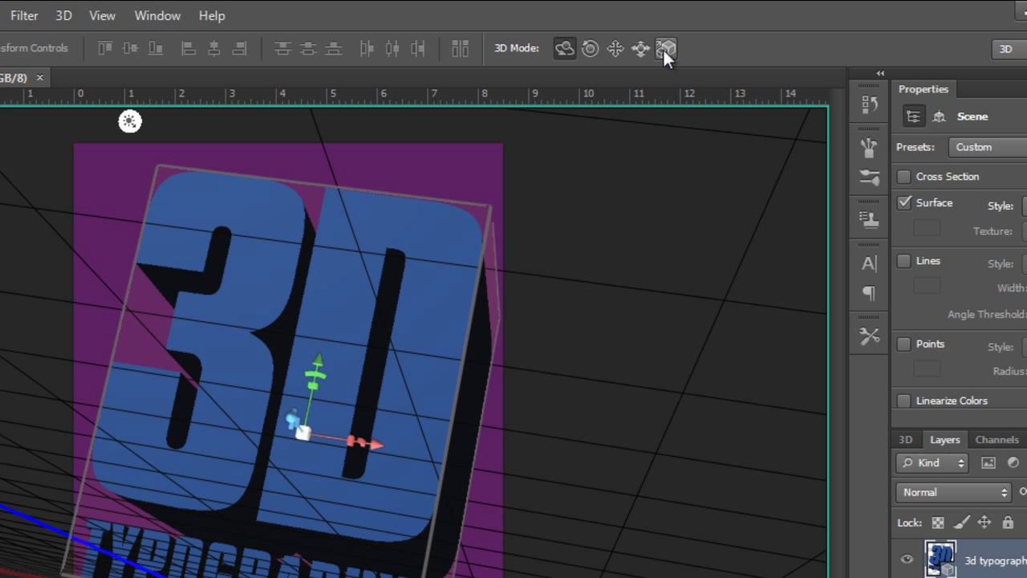
# Roll the 3D text to flatten its top edge, then drag it slightly down the poster.
pyautogui.click(592, 49)
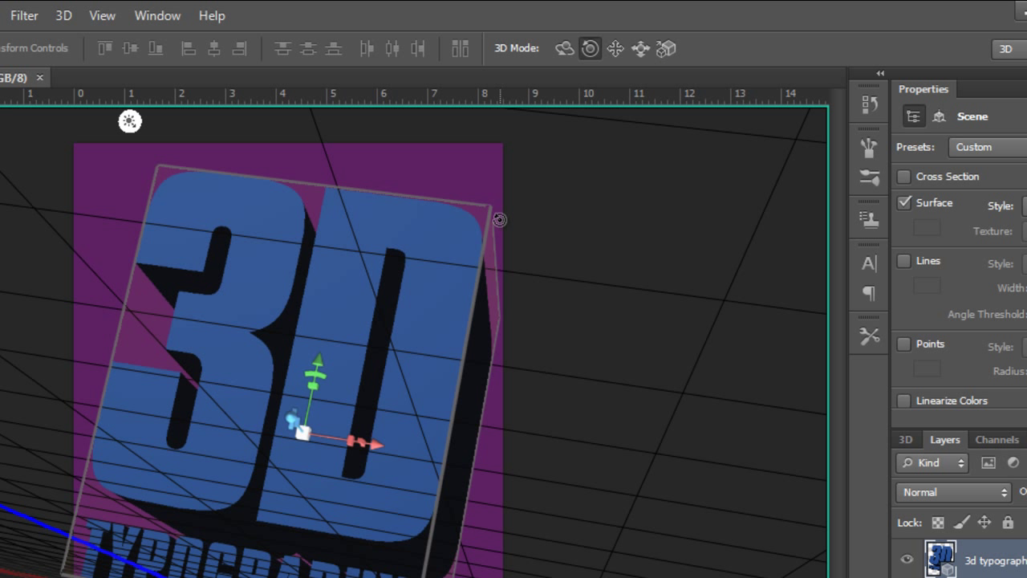
pyautogui.moveTo(499, 219)
pyautogui.mouseDown()
pyautogui.moveTo(495, 195)
pyautogui.moveTo(467, 183)
pyautogui.moveTo(499, 212)
pyautogui.moveTo(520, 262)
pyautogui.moveTo(490, 232)
pyautogui.moveTo(499, 230)
pyautogui.mouseUp()
pyautogui.click(614, 50)
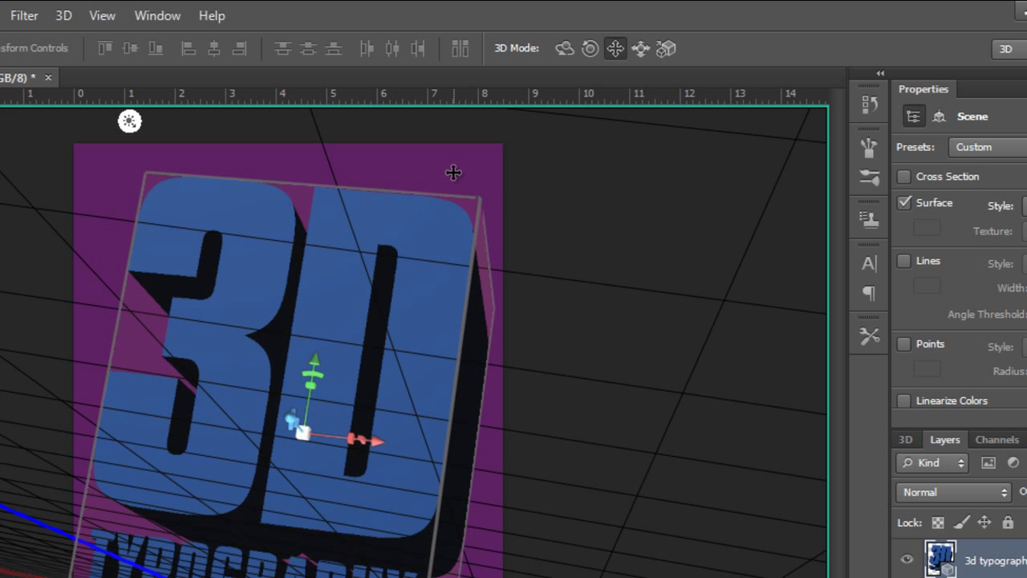
pyautogui.moveTo(451, 175)
pyautogui.mouseDown()
pyautogui.moveTo(450, 203)
pyautogui.moveTo(447, 171)
pyautogui.moveTo(446, 194)
pyautogui.mouseUp()
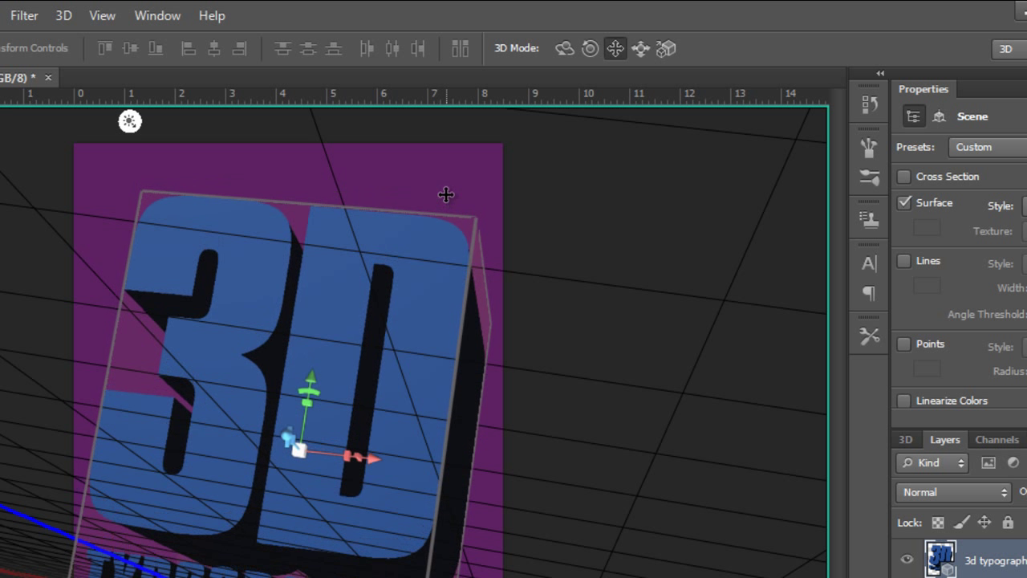
# Slide the 3D text nearer and back until it sits slightly closer and larger.
pyautogui.click(640, 50)
pyautogui.moveTo(428, 252); pyautogui.dragTo(449, 162)
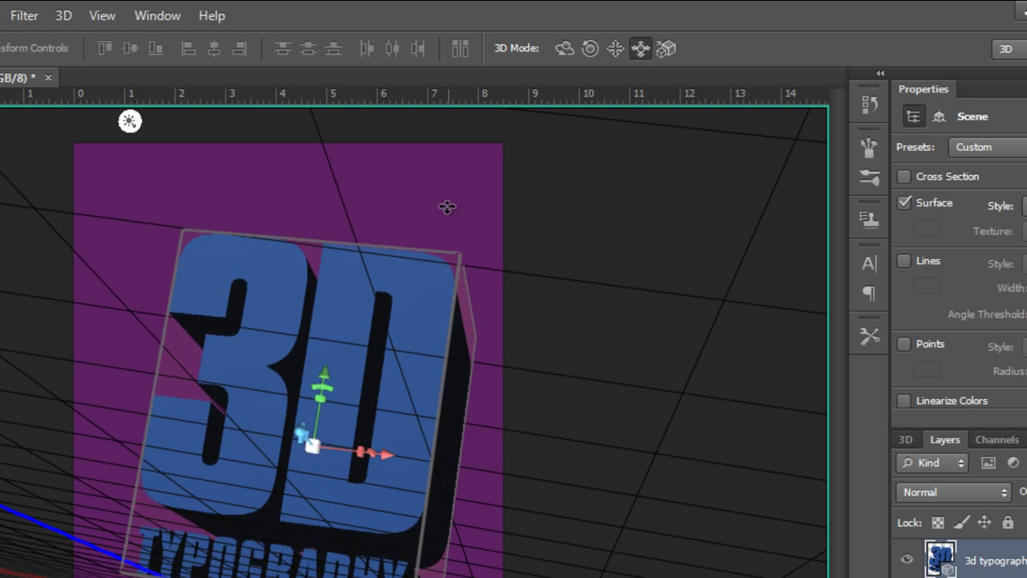
pyautogui.moveTo(447, 208); pyautogui.dragTo(452, 302)
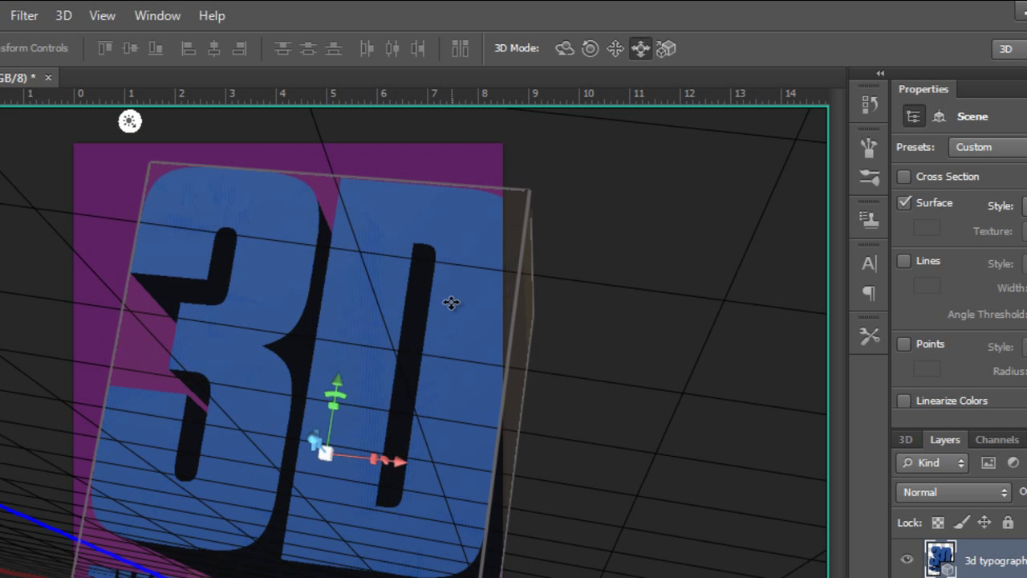
pyautogui.moveTo(452, 303); pyautogui.dragTo(439, 285)
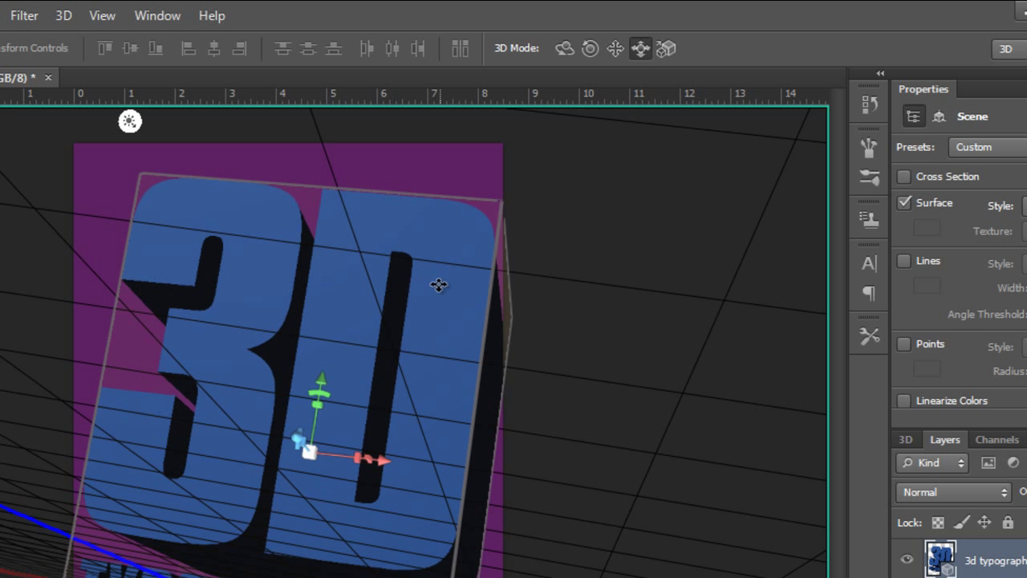
# Enlarge the 3D text a little in Scale 3D Object mode.
pyautogui.click(666, 49)
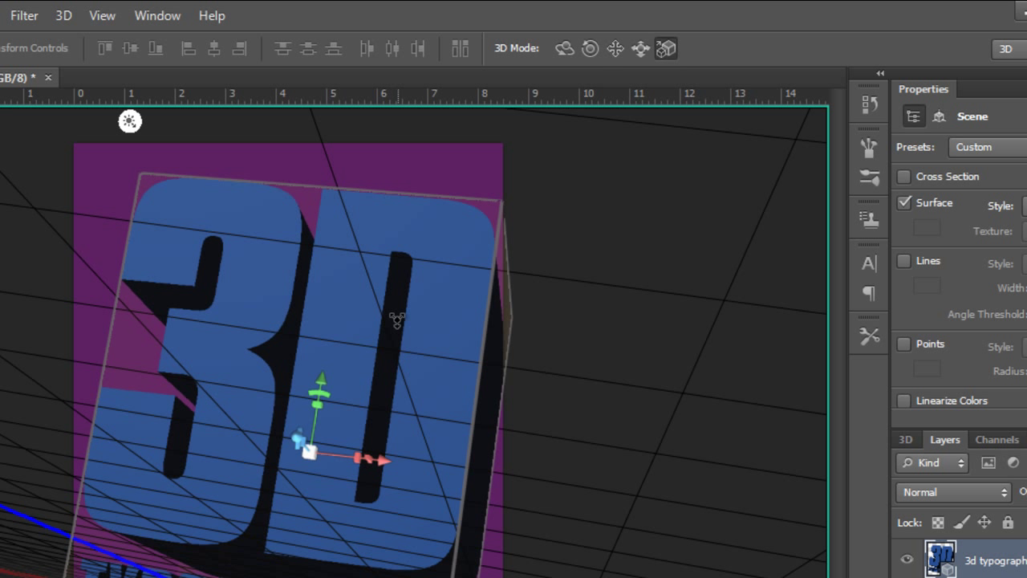
pyautogui.moveTo(487, 310); pyautogui.dragTo(509, 310)
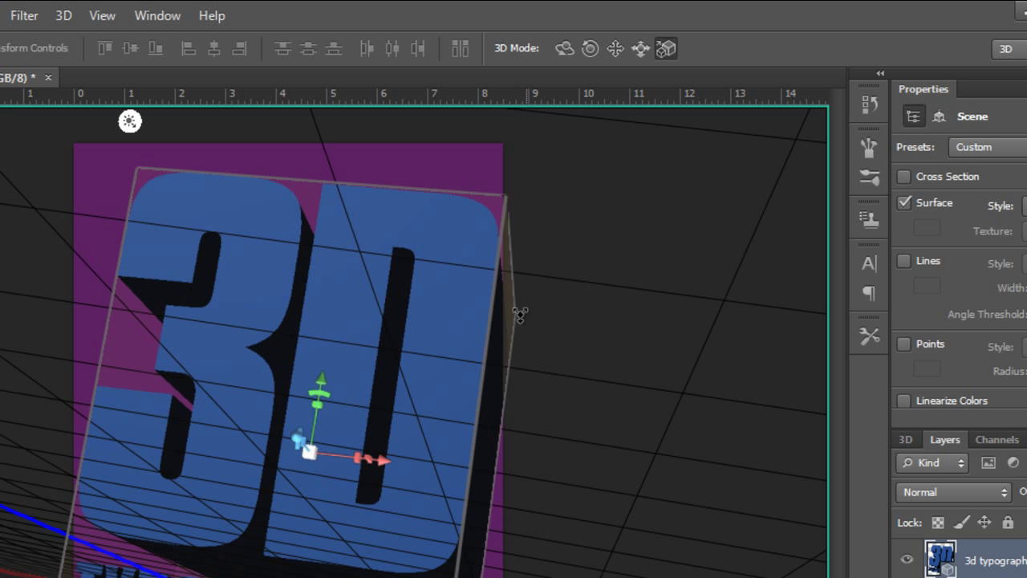
pyautogui.moveTo(518, 345); pyautogui.dragTo(626, 356)
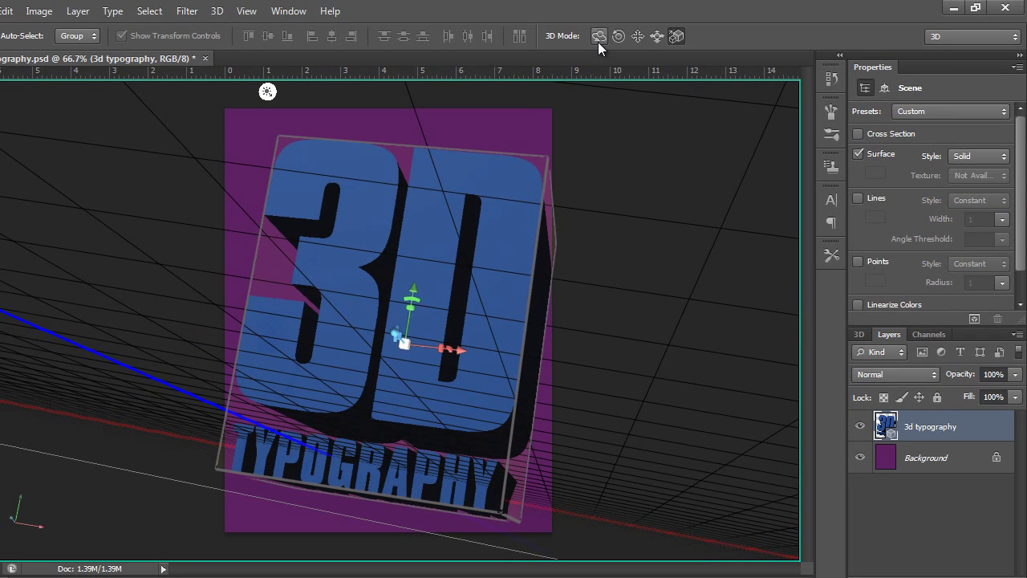
# Rotate the 3D text to reveal more of its dark right side.
pyautogui.click(572, 46)
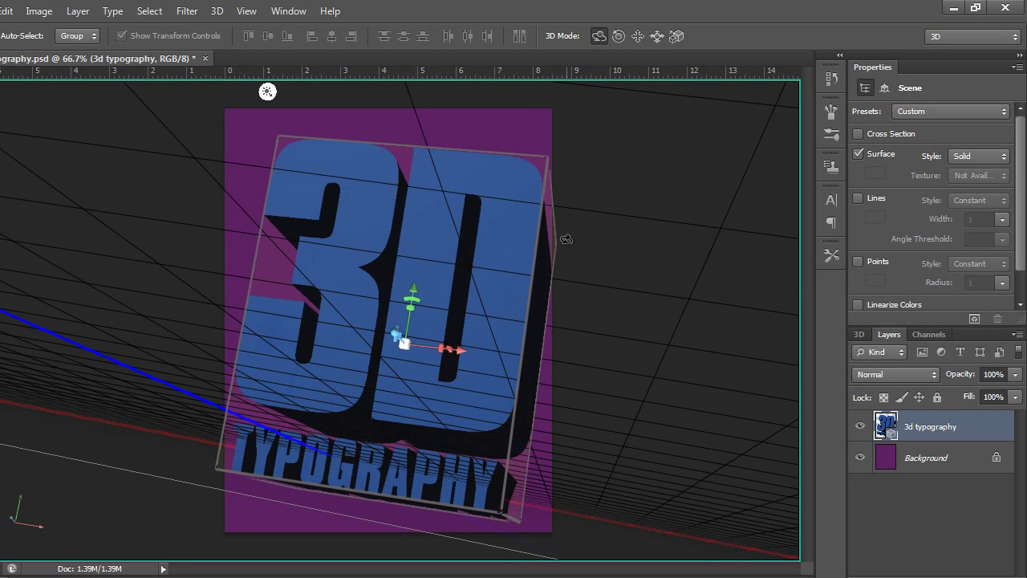
pyautogui.moveTo(566, 239)
pyautogui.mouseDown()
pyautogui.moveTo(634, 254)
pyautogui.moveTo(567, 252)
pyautogui.moveTo(589, 248)
pyautogui.moveTo(565, 194)
pyautogui.moveTo(541, 270)
pyautogui.moveTo(562, 239)
pyautogui.moveTo(565, 251)
pyautogui.mouseUp()
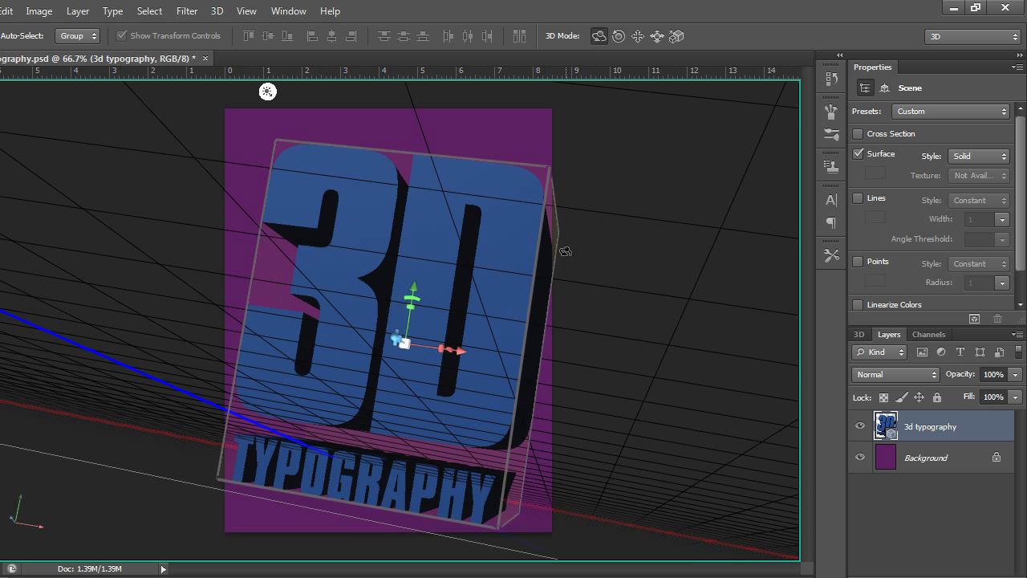
pyautogui.moveTo(564, 248); pyautogui.dragTo(568, 248)
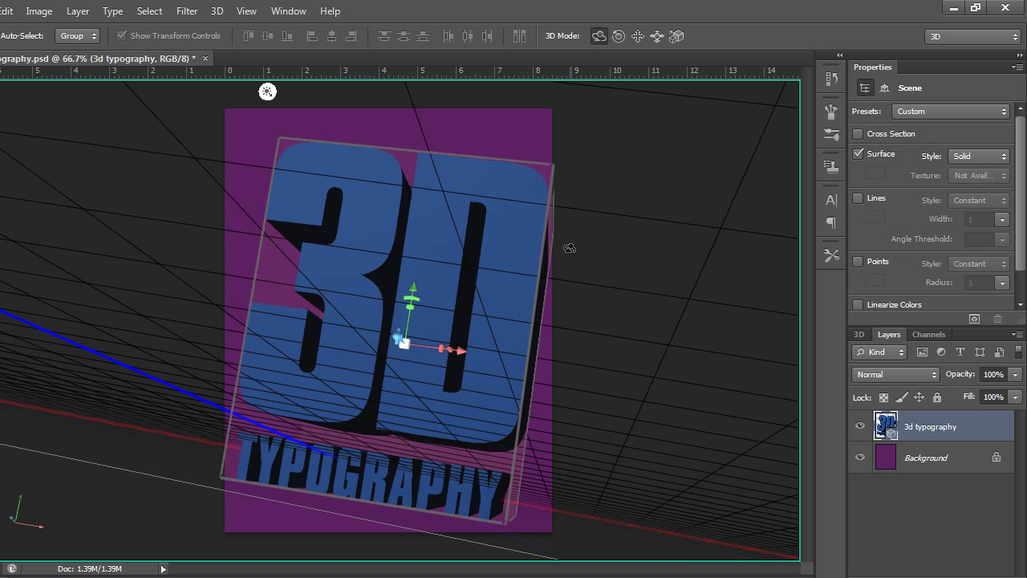
# Leave the 3D transform modes by switching to the Rectangular Marquee tool (M).
pyautogui.click(681, 41)
pyautogui.click(601, 37)
pyautogui.press('m')
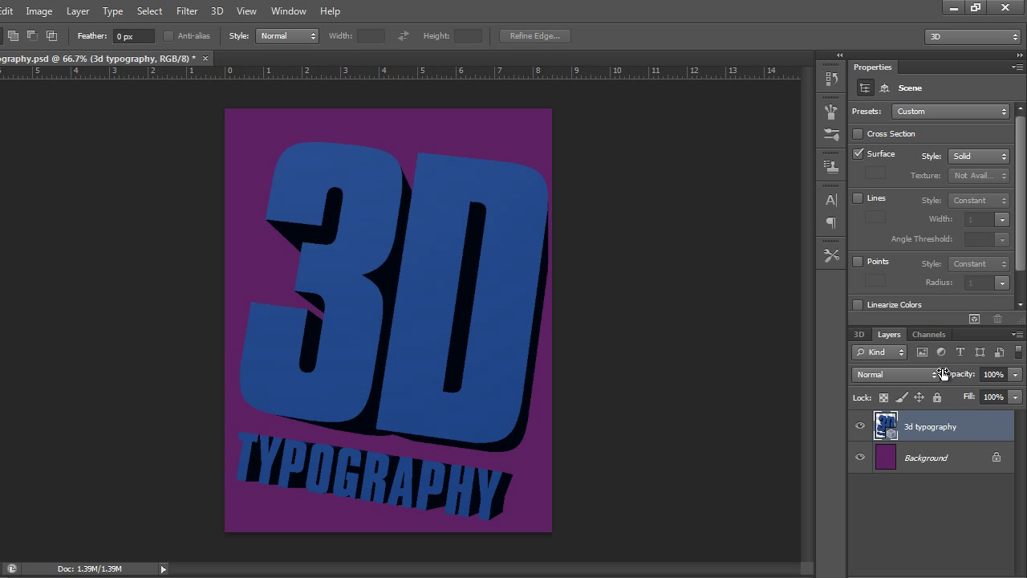
# Browse the 3D panel's scene tree, expanding and collapsing the 3d typography object.
pyautogui.click(857, 334)
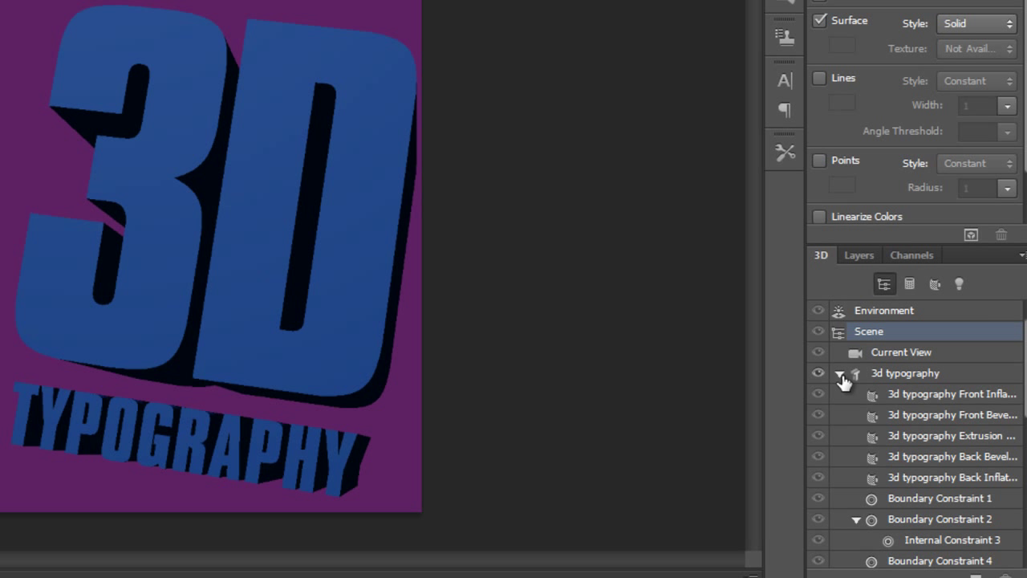
pyautogui.click(840, 374)
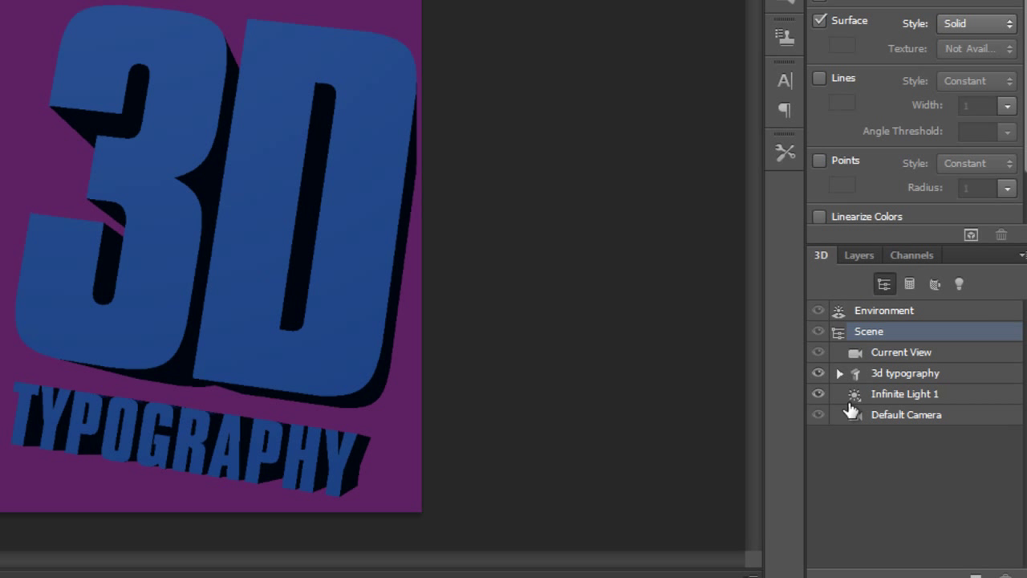
pyautogui.click(840, 375)
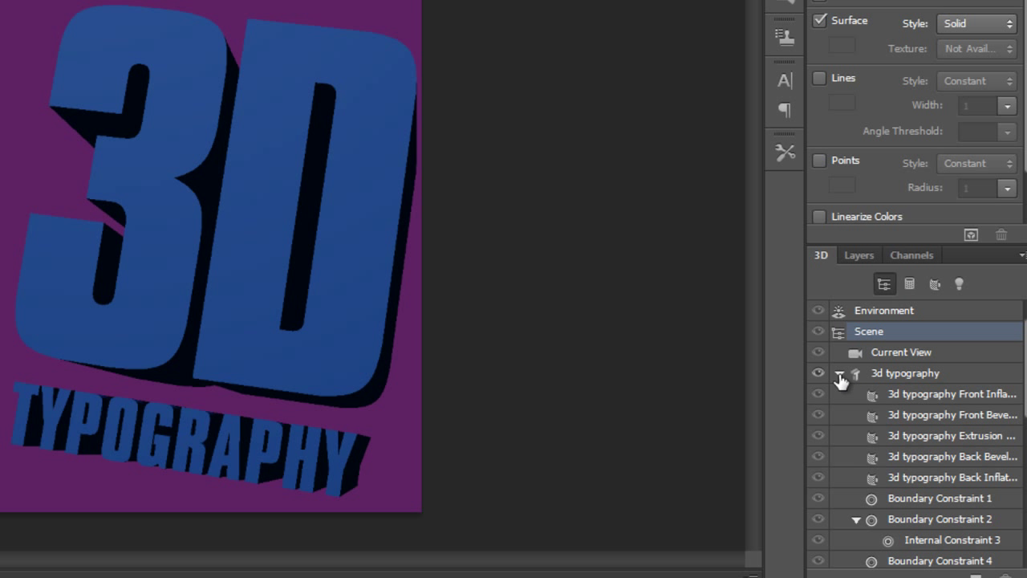
pyautogui.scroll(-3, 1017, 436)
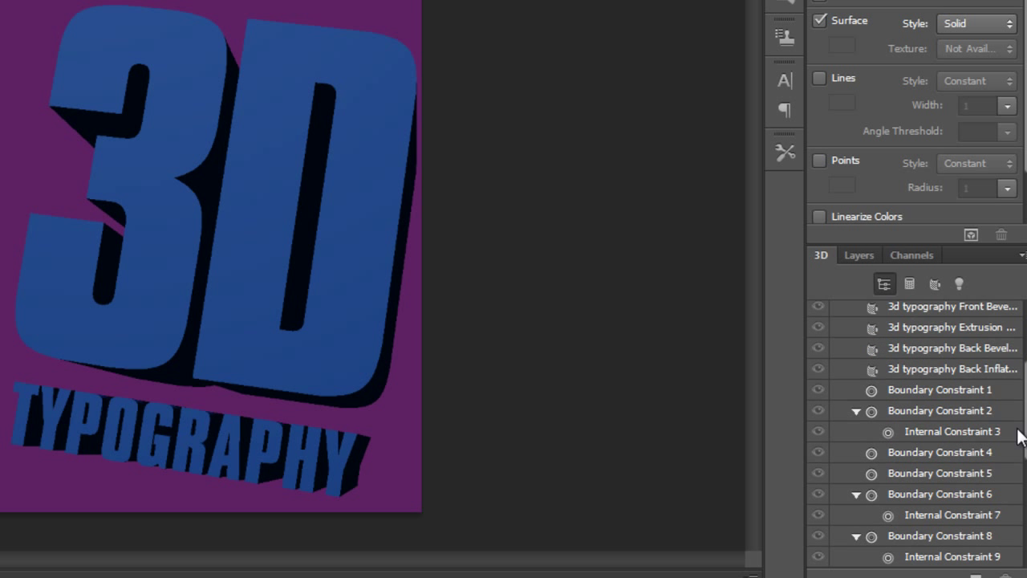
pyautogui.scroll(-5, 1017, 450)
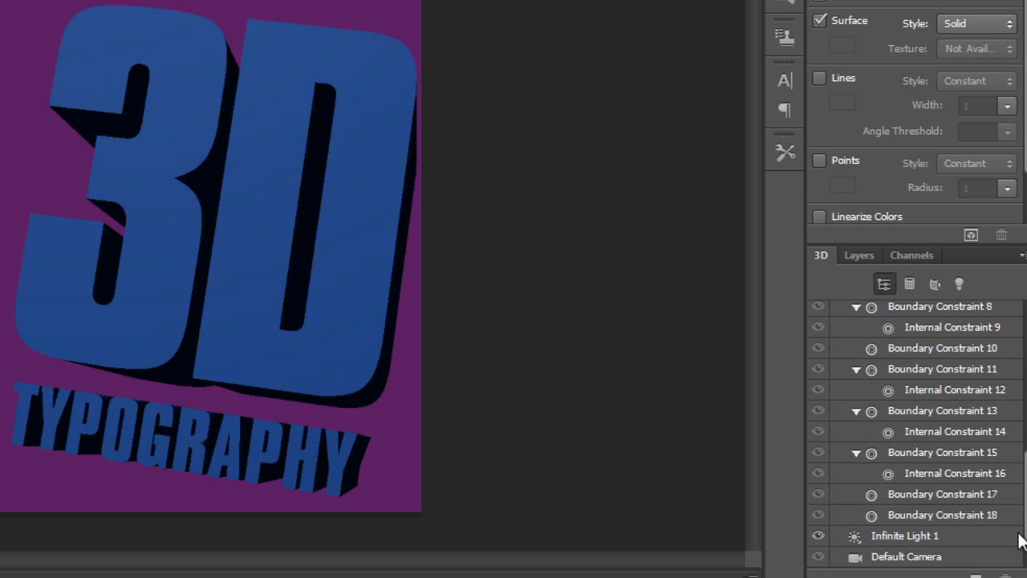
pyautogui.moveTo(1019, 533); pyautogui.dragTo(1019, 360)
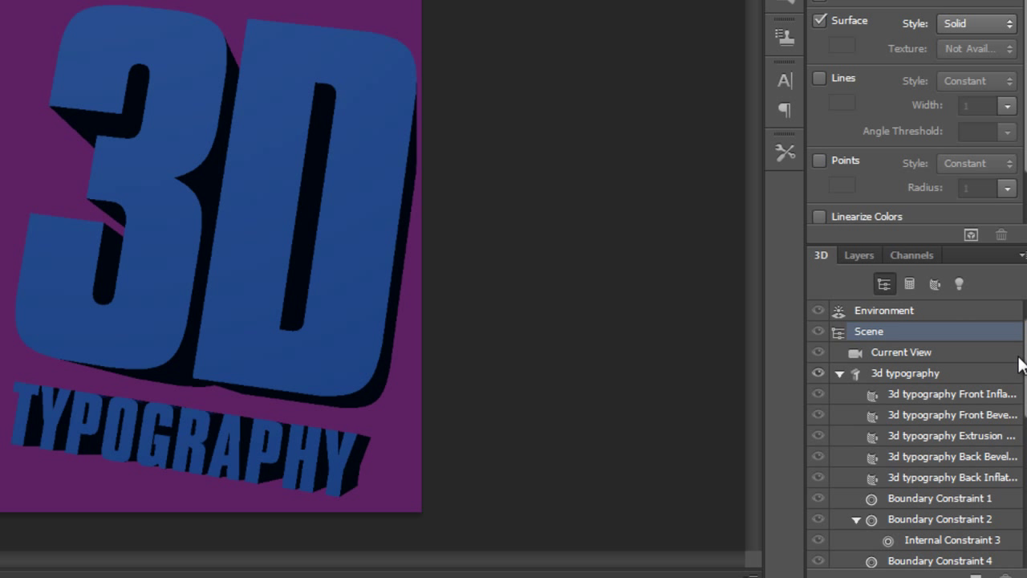
pyautogui.click(840, 374)
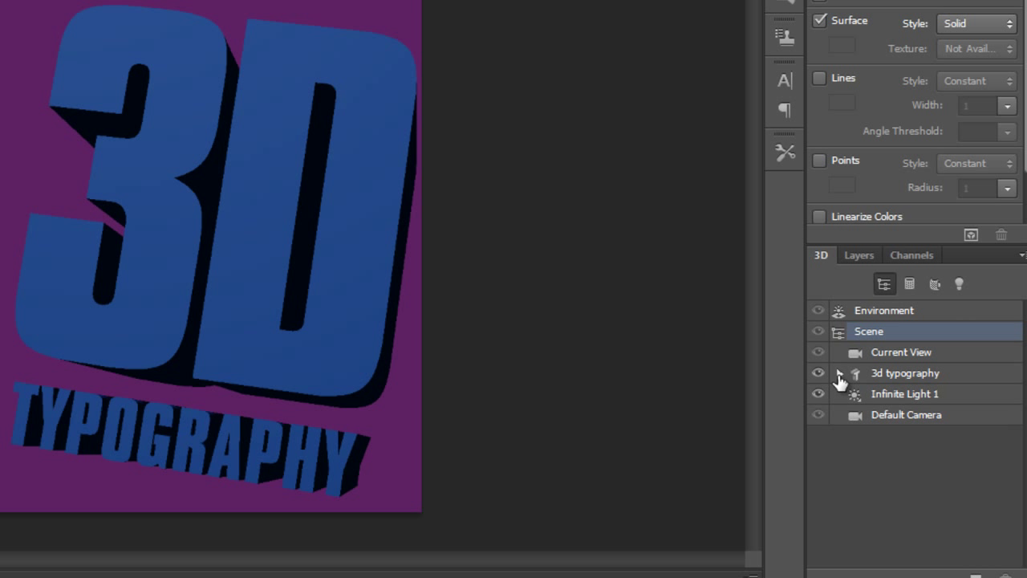
# Review Current View and Environment settings, then show the 3d typography mesh properties.
pyautogui.click(873, 355)
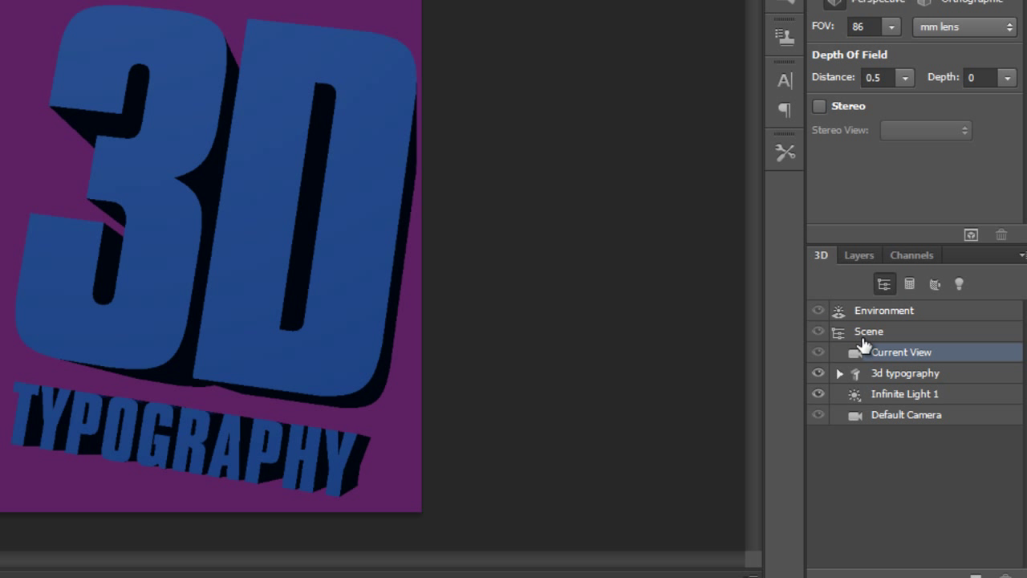
pyautogui.click(871, 316)
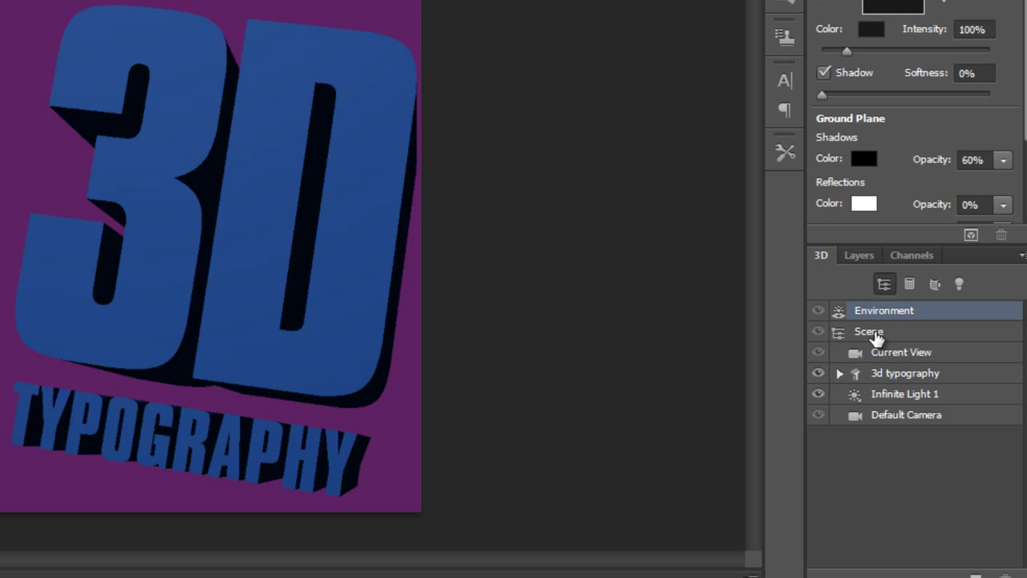
pyautogui.click(874, 334)
pyautogui.click(839, 374)
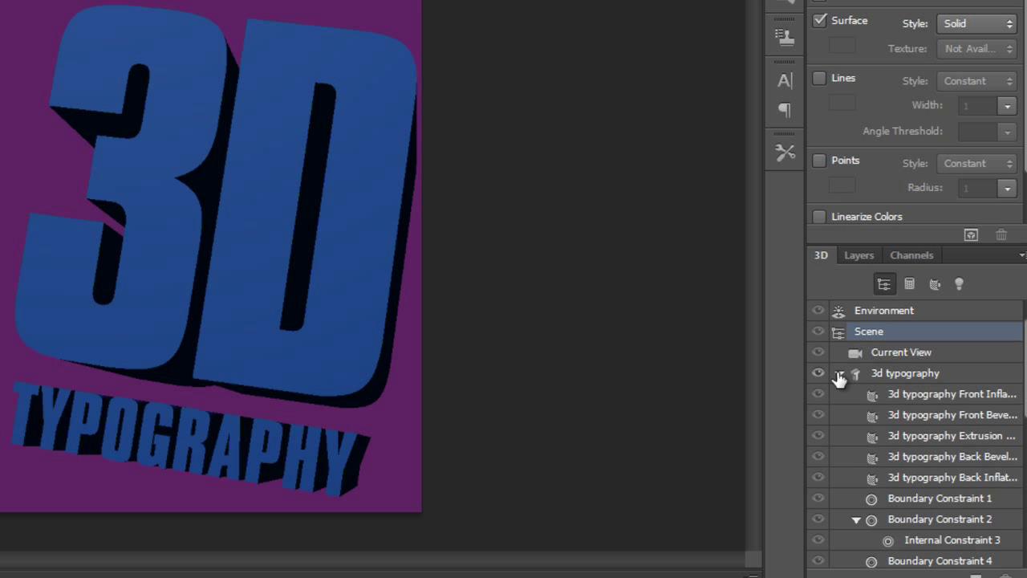
pyautogui.click(881, 374)
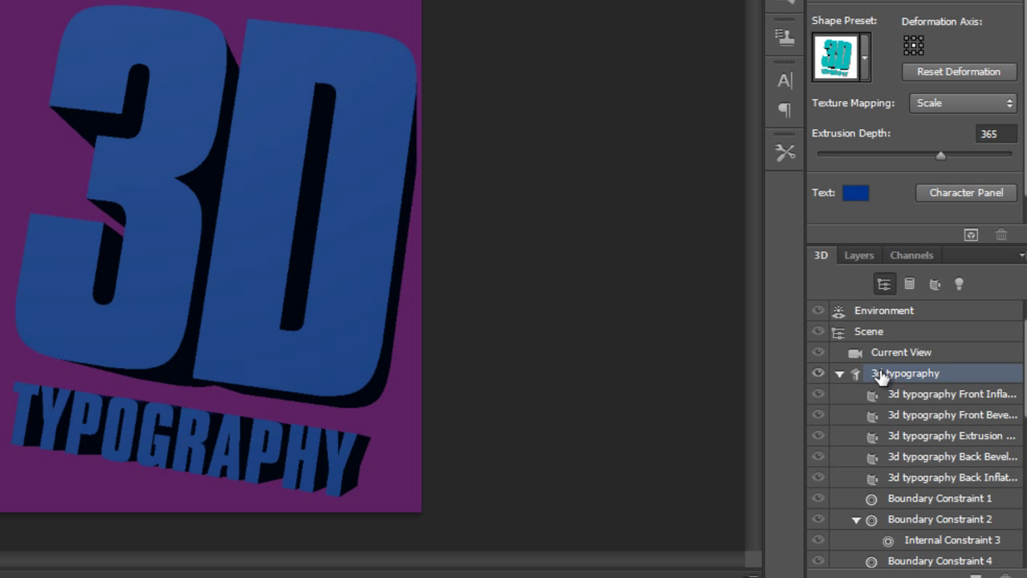
# Try Fill and Tile texture mapping, keep Scale, and set extrusion depth to 347.
pyautogui.click(944, 102)
pyautogui.click(936, 158)
pyautogui.click(950, 106)
pyautogui.click(942, 138)
pyautogui.click(949, 108)
pyautogui.click(946, 126)
pyautogui.moveTo(939, 157)
pyautogui.mouseDown()
pyautogui.moveTo(917, 153)
pyautogui.moveTo(963, 154)
pyautogui.moveTo(932, 155)
pyautogui.moveTo(944, 152)
pyautogui.mouseUp()
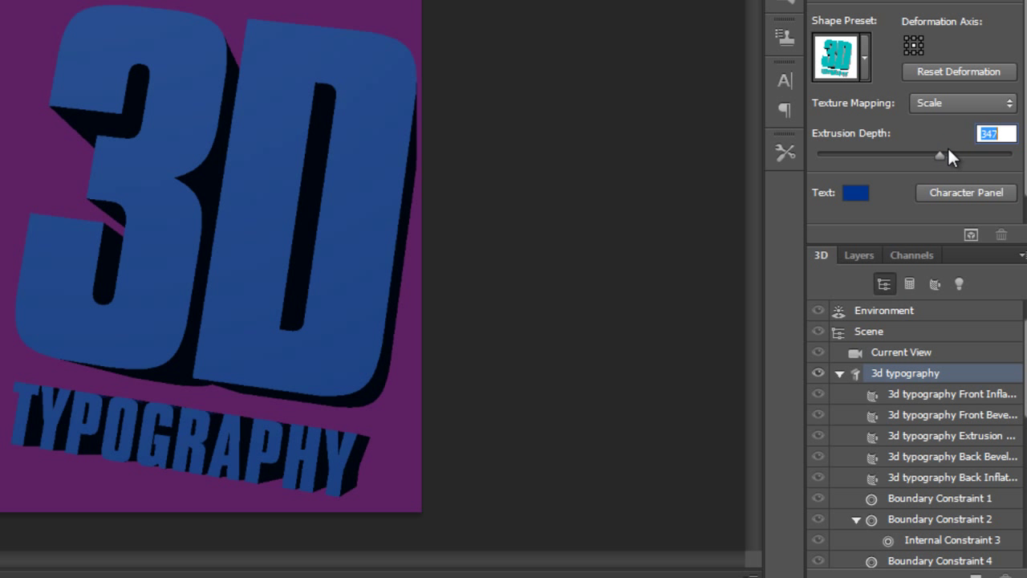
# Set the 3D text colour to golden yellow f7d100 in the Color Picker.
pyautogui.click(855, 193)
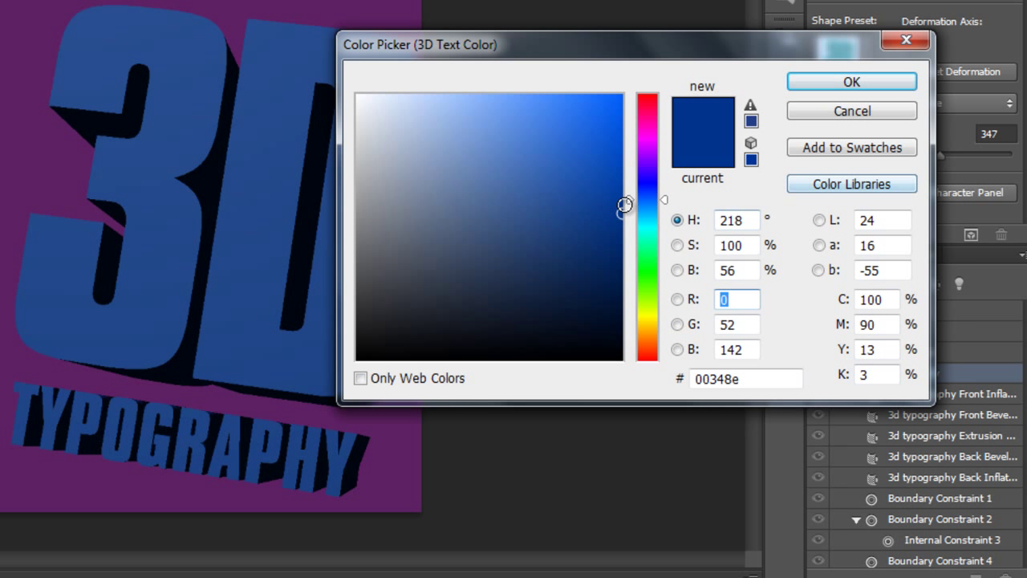
pyautogui.moveTo(630, 162); pyautogui.dragTo(633, 302)
pyautogui.moveTo(600, 134); pyautogui.dragTo(631, 102)
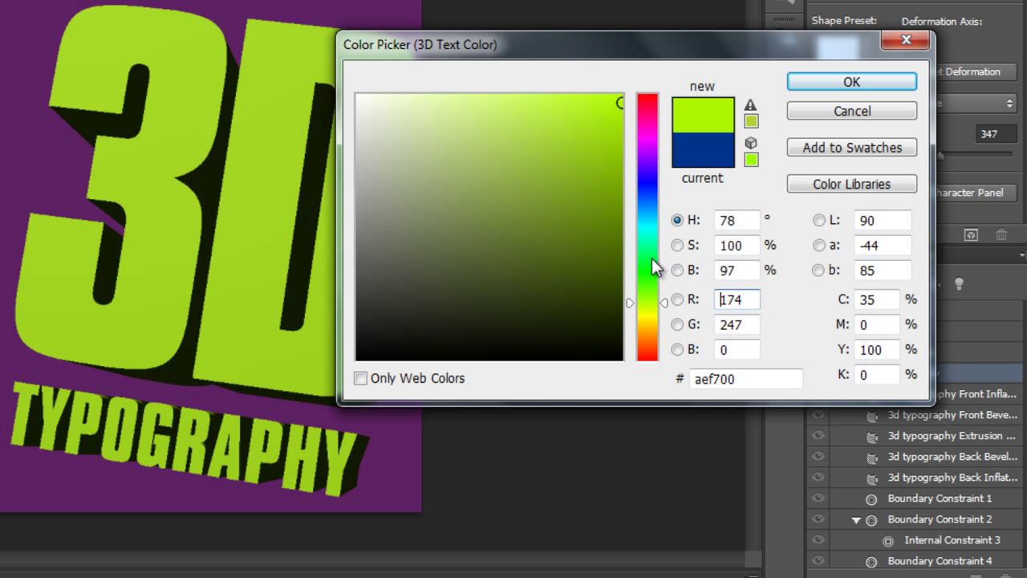
pyautogui.moveTo(628, 301)
pyautogui.mouseDown()
pyautogui.moveTo(626, 289)
pyautogui.moveTo(623, 323)
pyautogui.mouseUp()
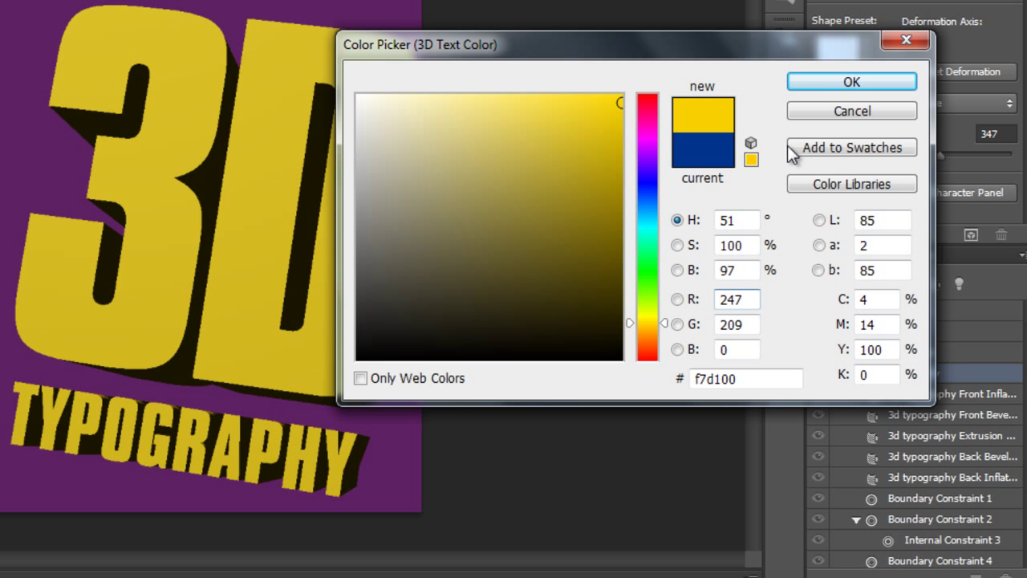
pyautogui.click(851, 83)
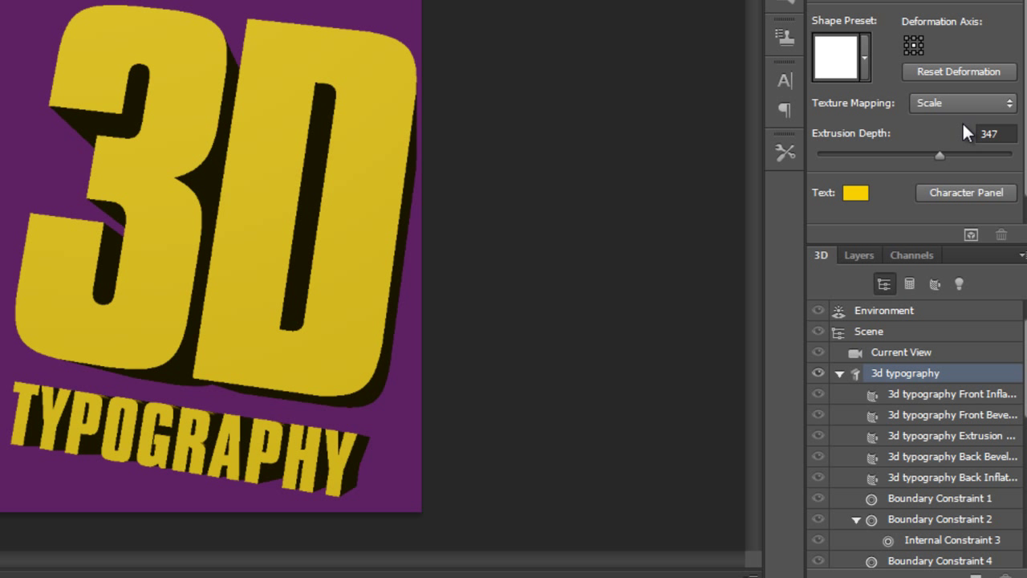
pyautogui.click(864, 64)
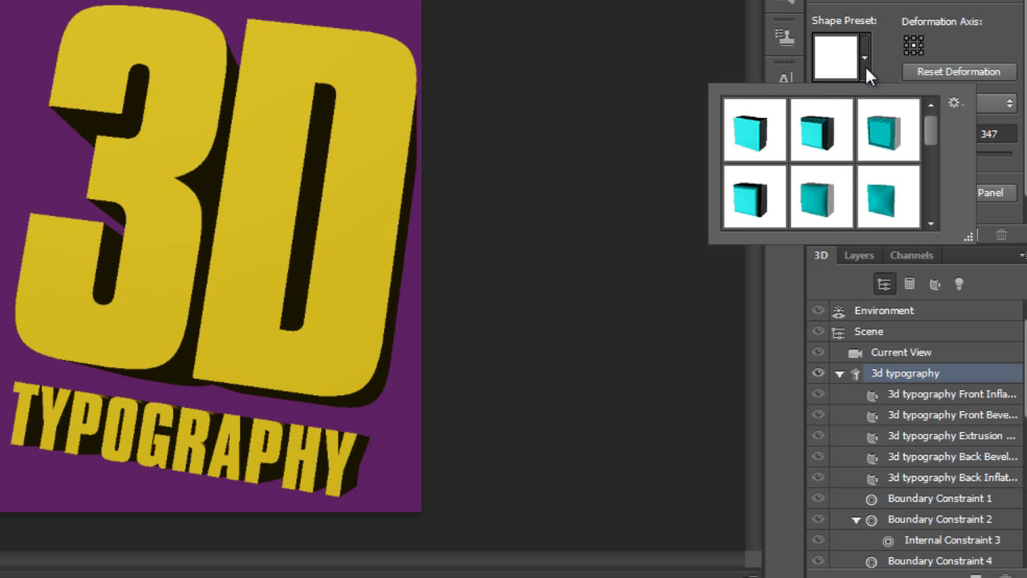
pyautogui.click(883, 207)
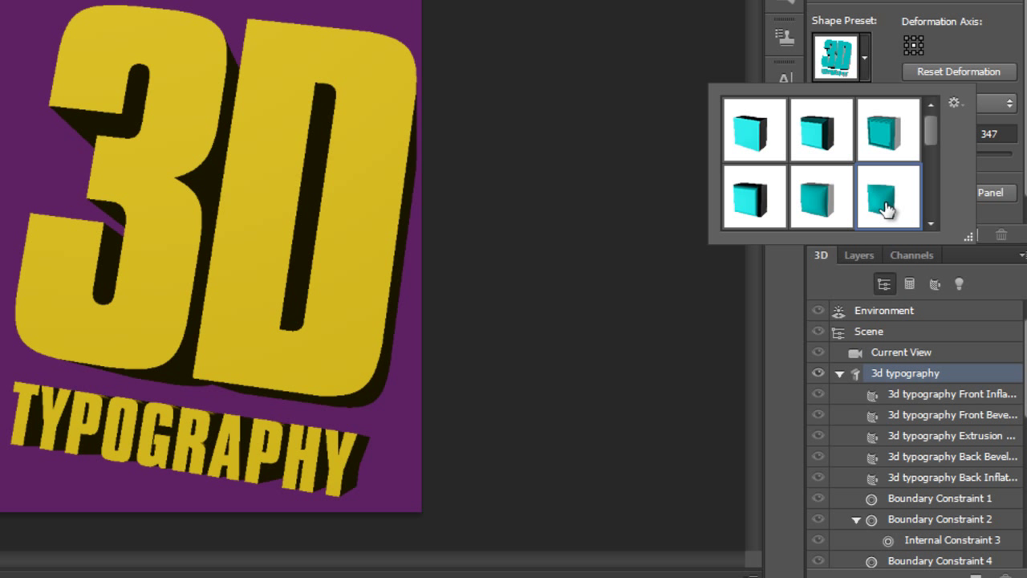
pyautogui.press('Escape')
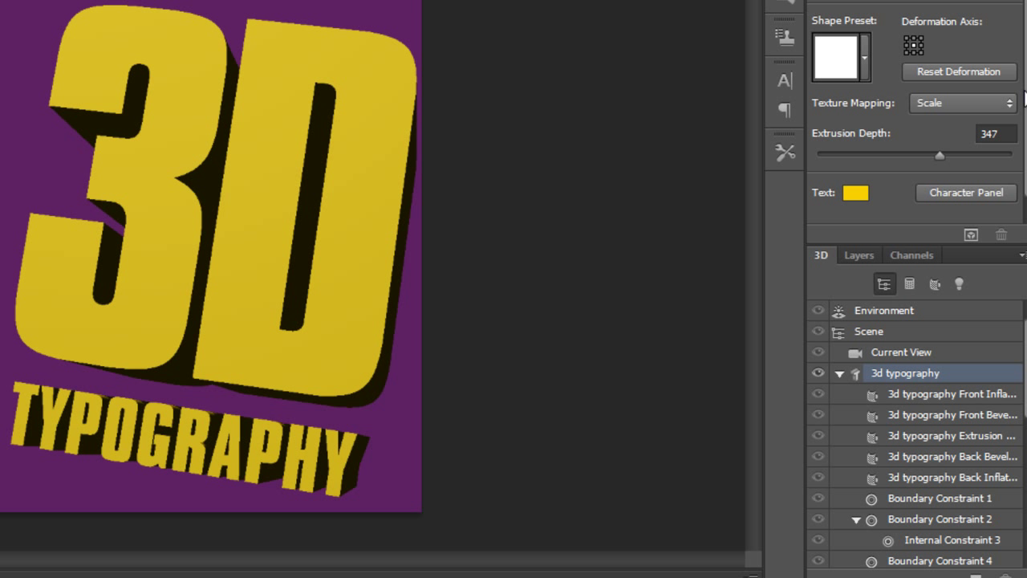
pyautogui.scroll(-1, 1023, 121)
pyautogui.scroll(1, 1024, 152)
# Add a Pattern Overlay effect to the 3D text layer from the fx menu.
pyautogui.click(865, 254)
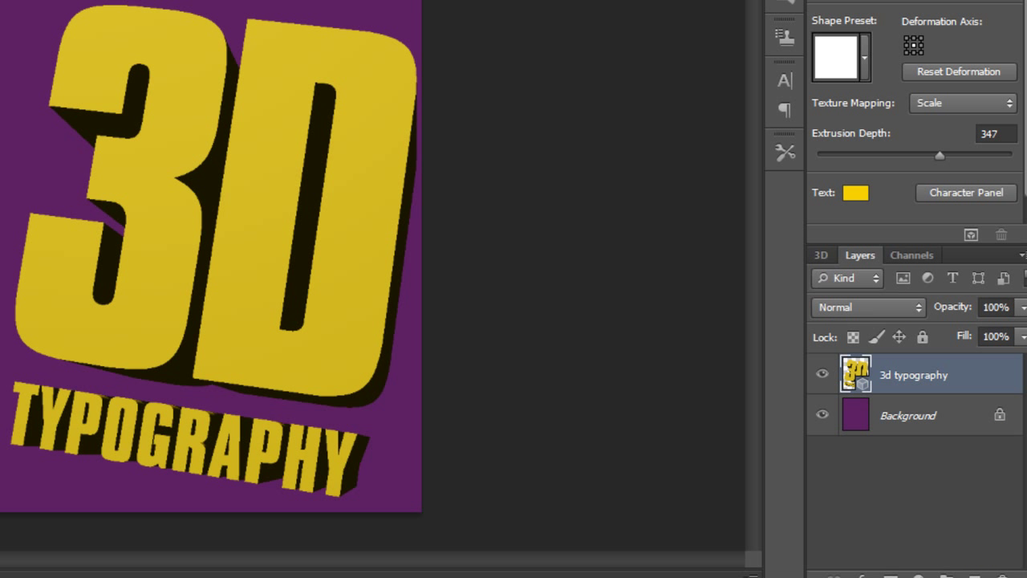
pyautogui.click(852, 574)
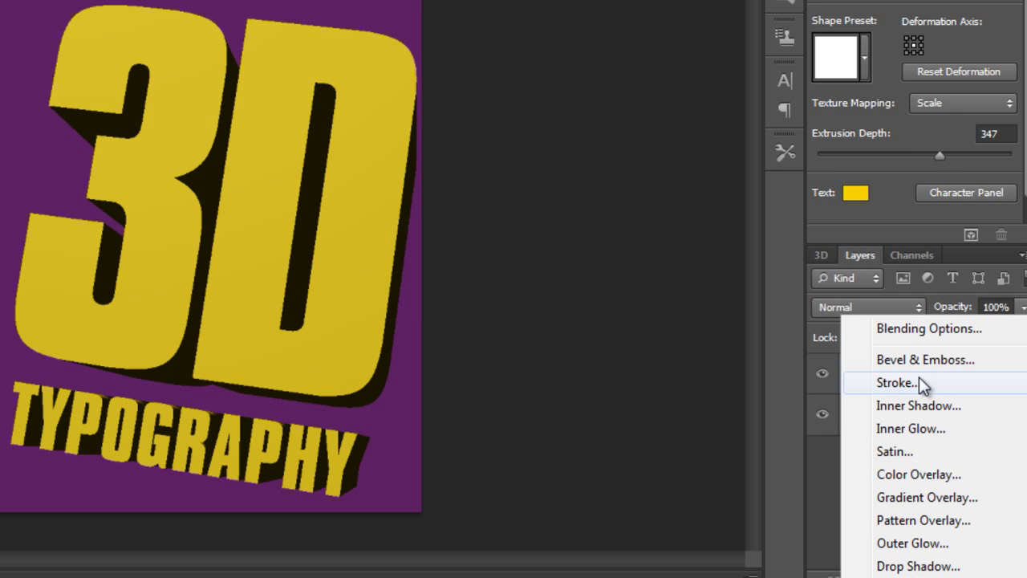
pyautogui.click(903, 523)
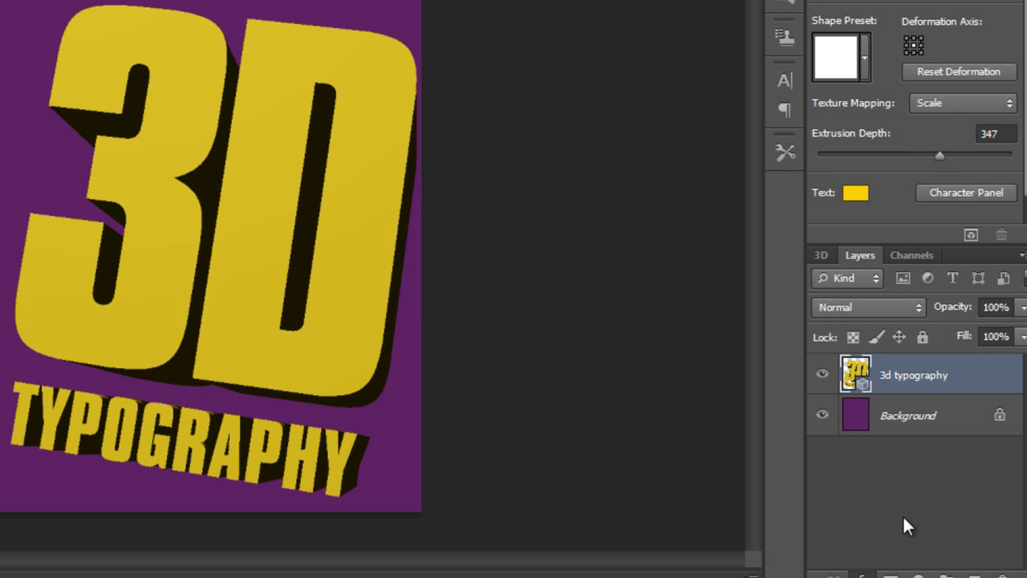
# Set the overlay blend mode to Soft Light and bring up the pattern library menu.
pyautogui.click(759, 85)
pyautogui.scroll(-5, 762, 86)
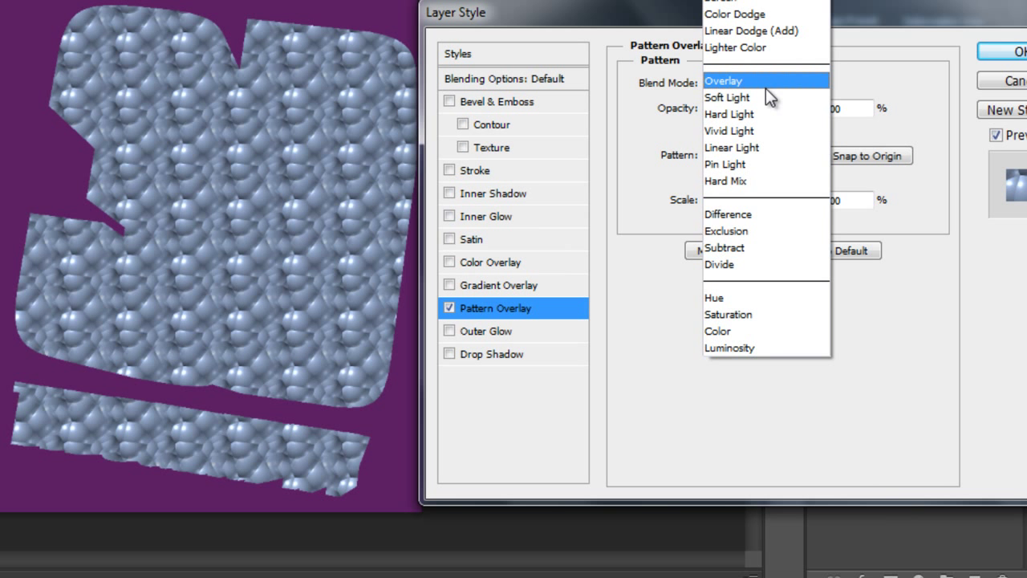
pyautogui.click(766, 87)
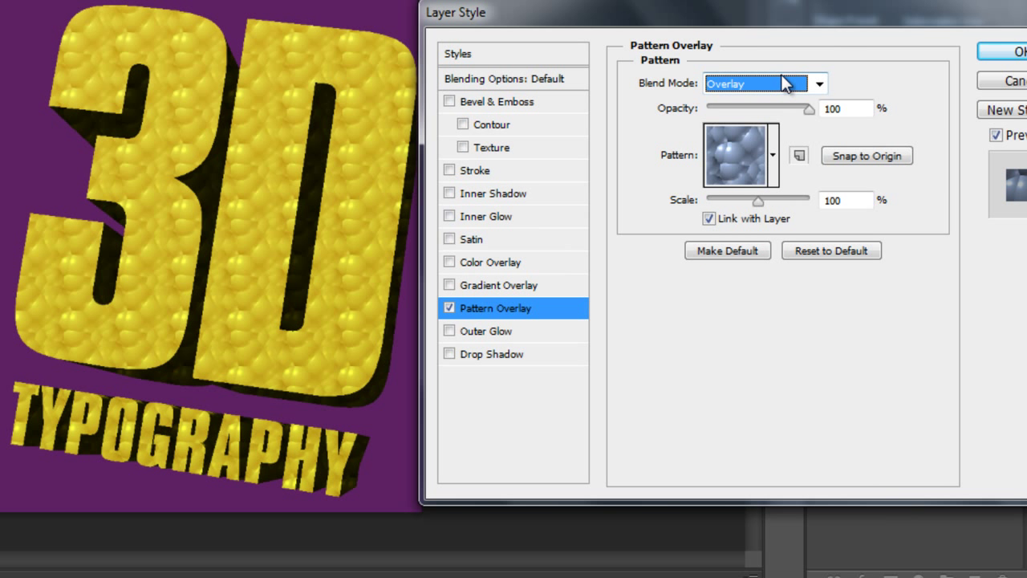
pyautogui.click(783, 82)
pyautogui.scroll(-5, 763, 109)
pyautogui.click(763, 97)
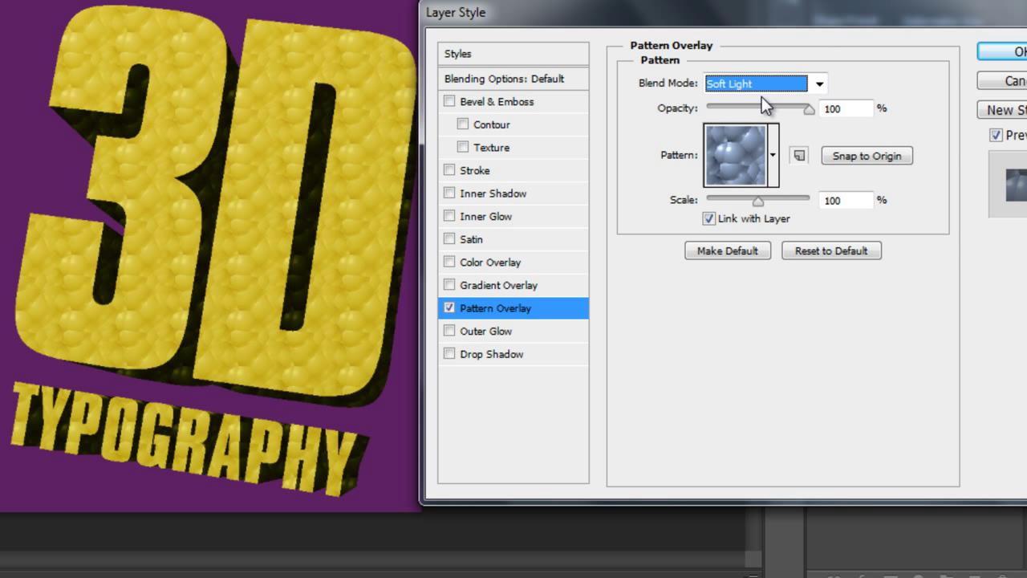
pyautogui.click(773, 155)
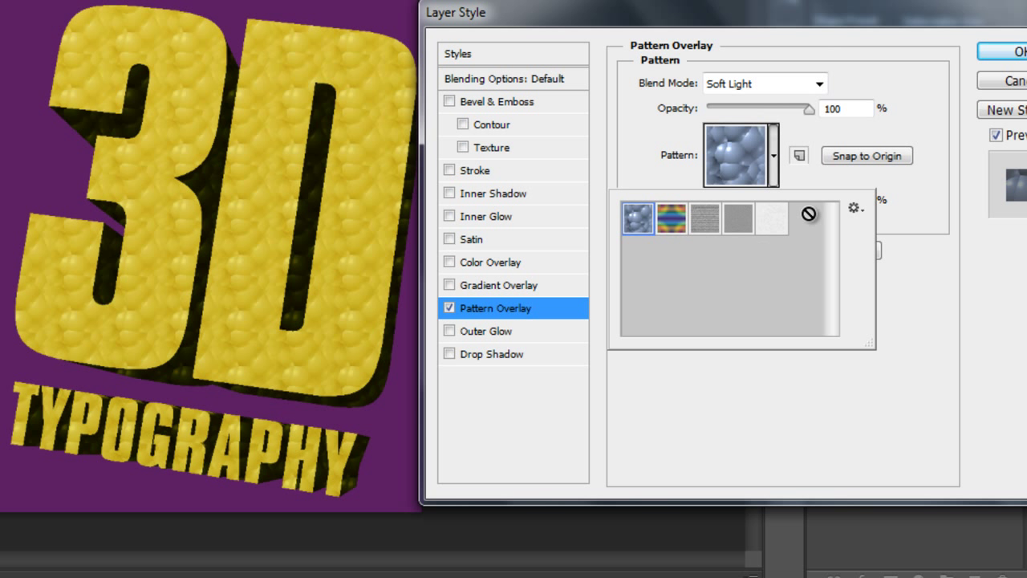
pyautogui.click(857, 209)
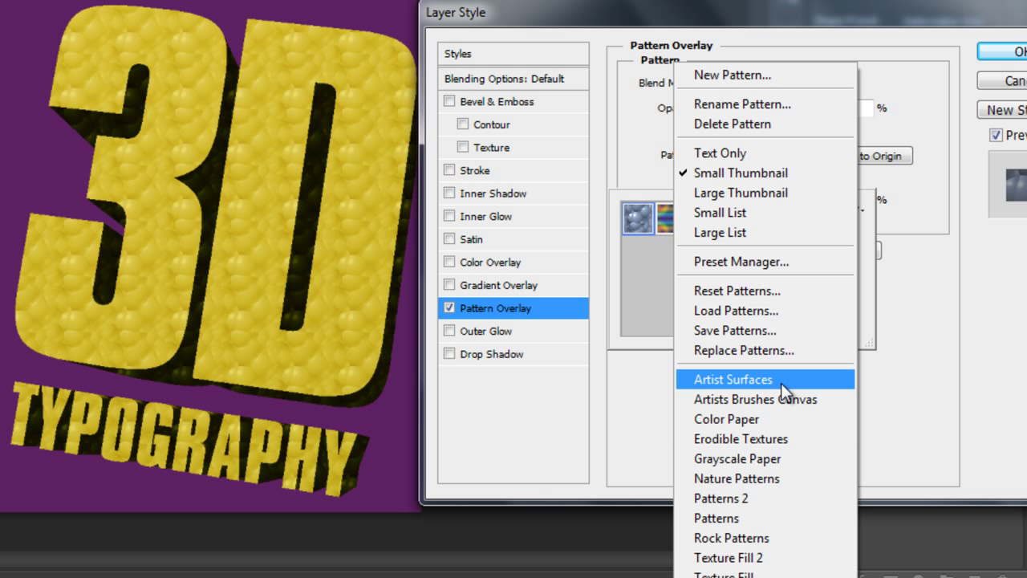
# Append the Artists Brushes Canvas patterns and choose the finer canvas texture.
pyautogui.click(790, 401)
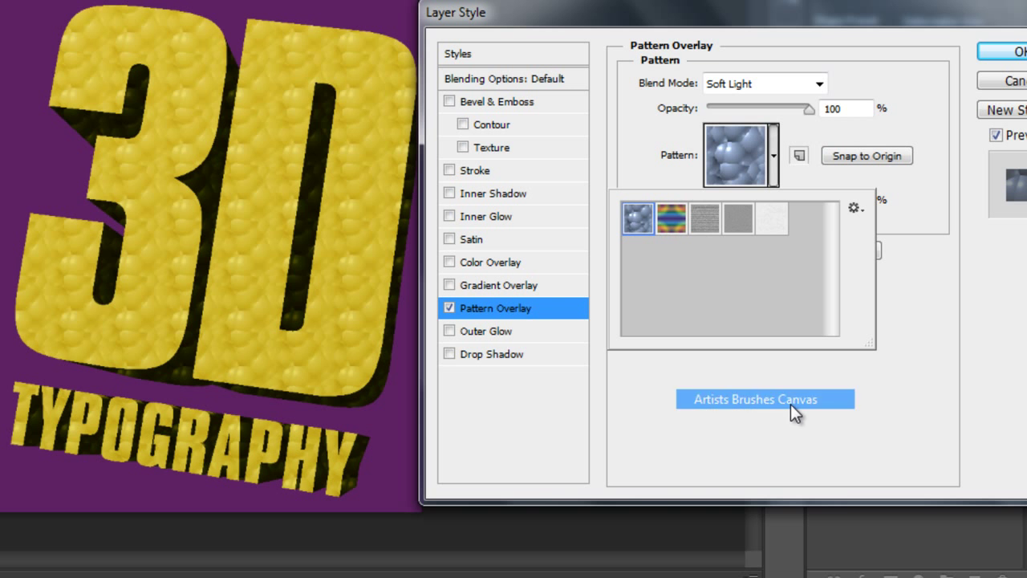
pyautogui.click(425, 132)
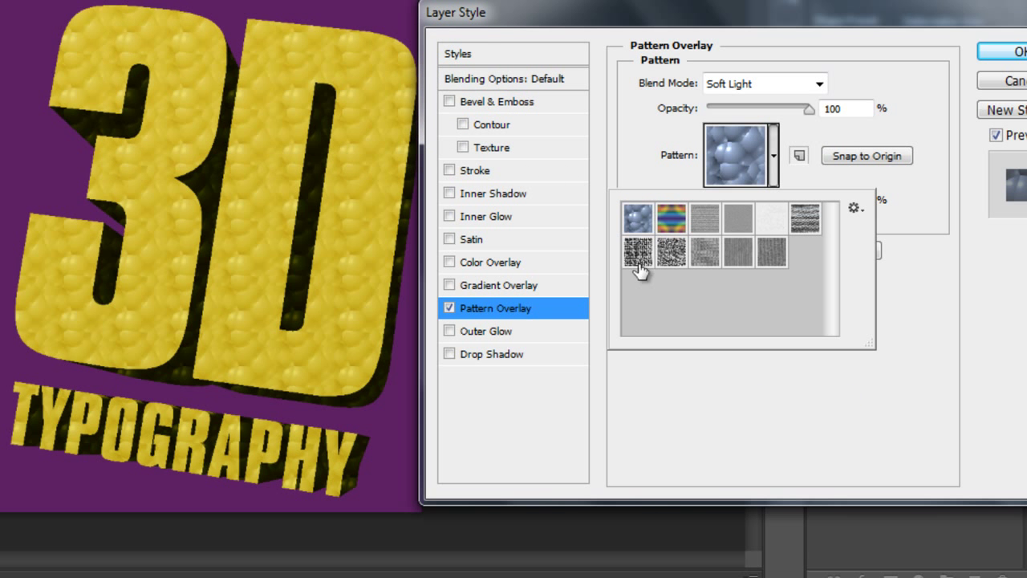
pyautogui.click(671, 252)
pyautogui.click(733, 255)
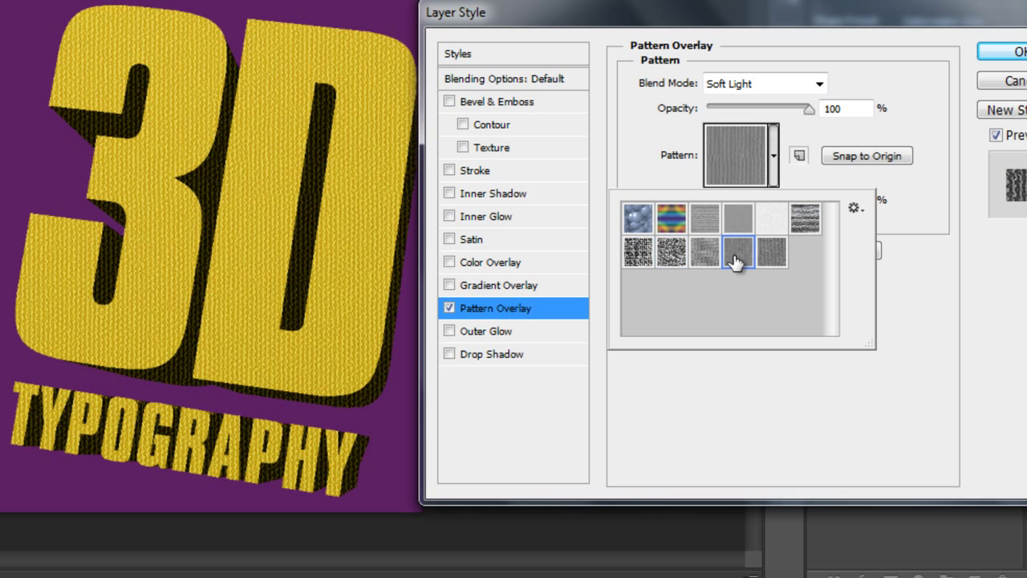
pyautogui.click(784, 257)
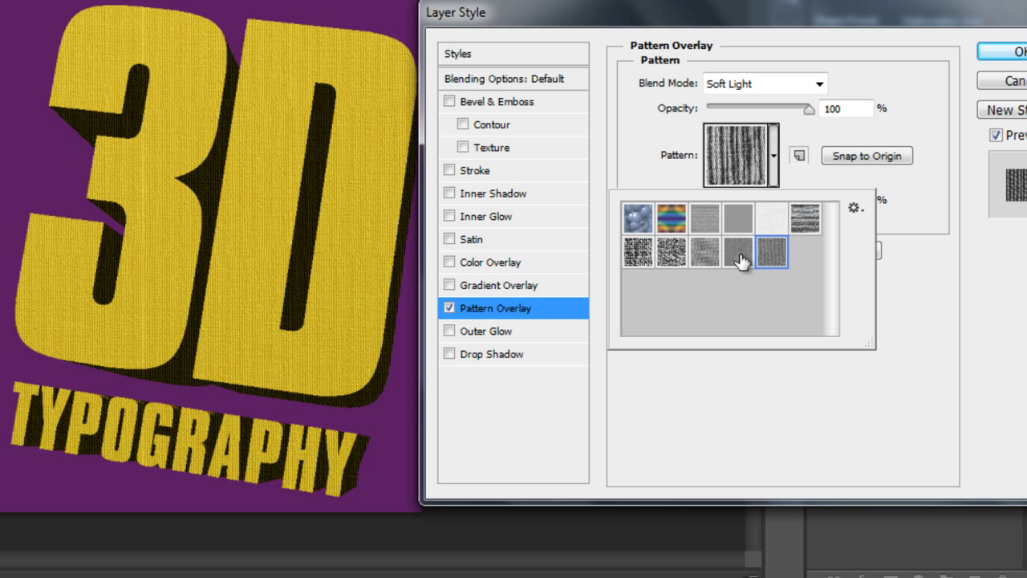
# Set pattern opacity to 53% and scale to 55%, then apply the layer style.
pyautogui.moveTo(773, 108); pyautogui.dragTo(762, 113)
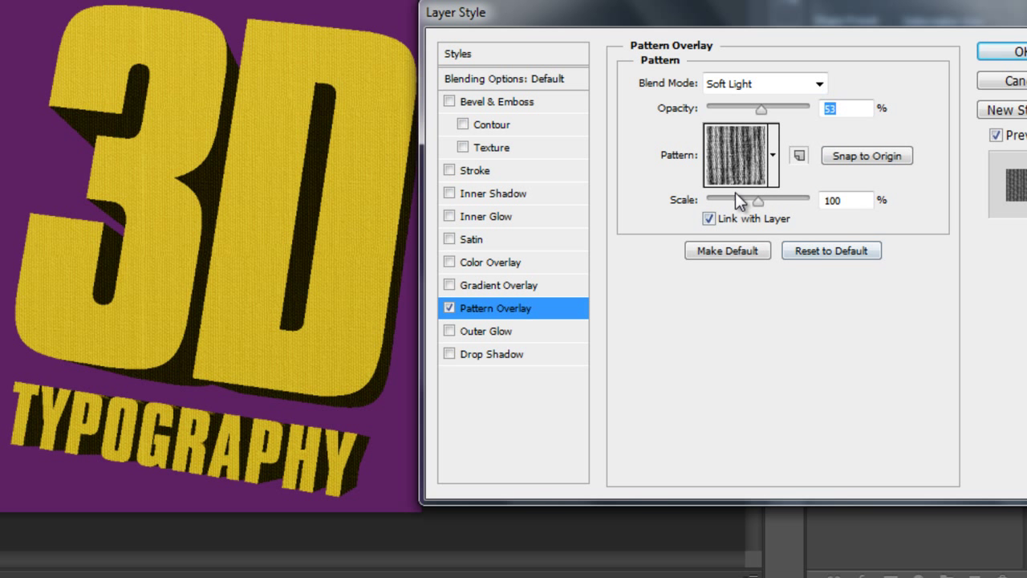
pyautogui.moveTo(755, 202)
pyautogui.mouseDown()
pyautogui.moveTo(769, 205)
pyautogui.moveTo(724, 208)
pyautogui.moveTo(738, 203)
pyautogui.mouseUp()
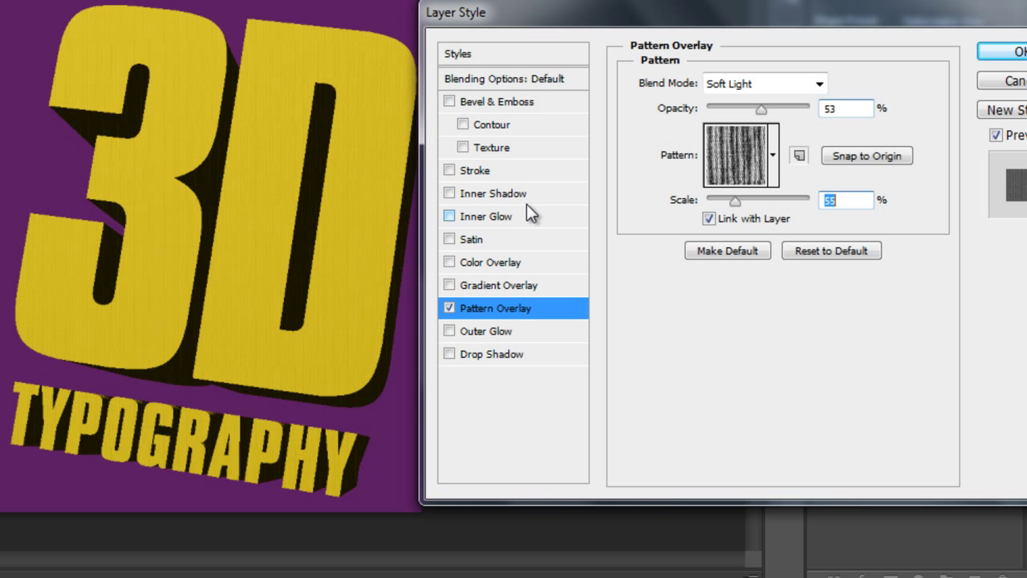
pyautogui.click(454, 219)
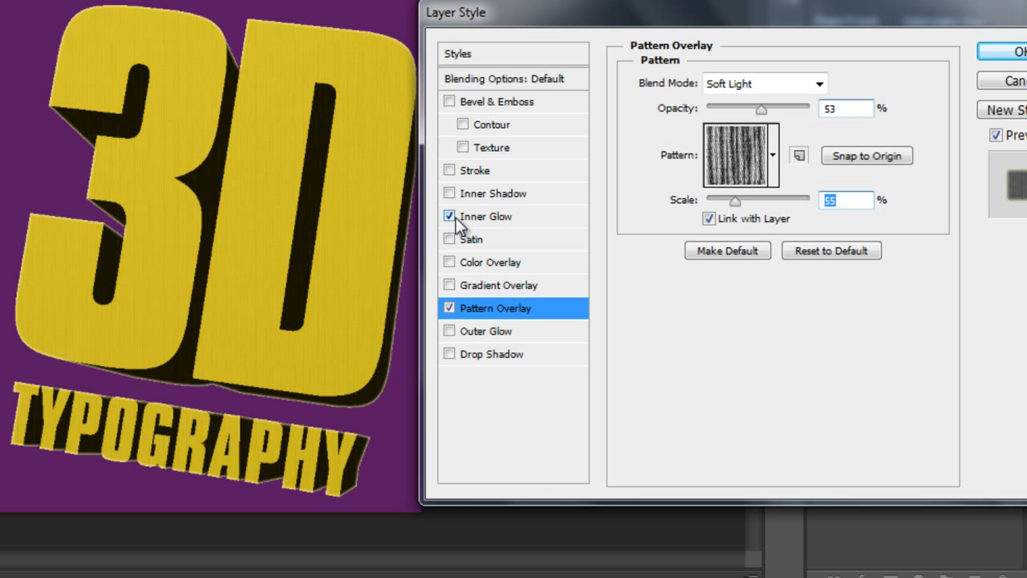
pyautogui.click(450, 216)
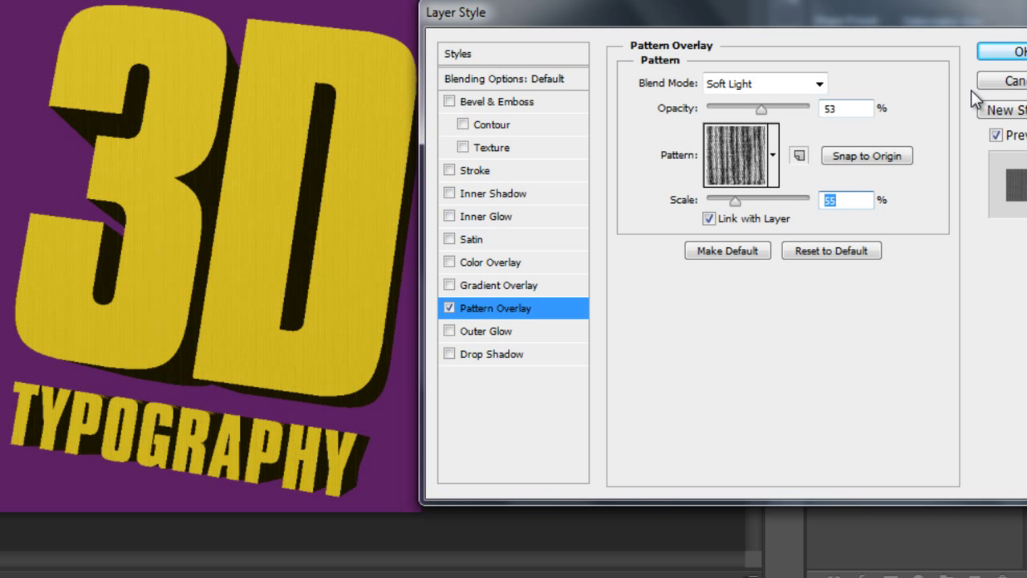
pyautogui.click(1007, 52)
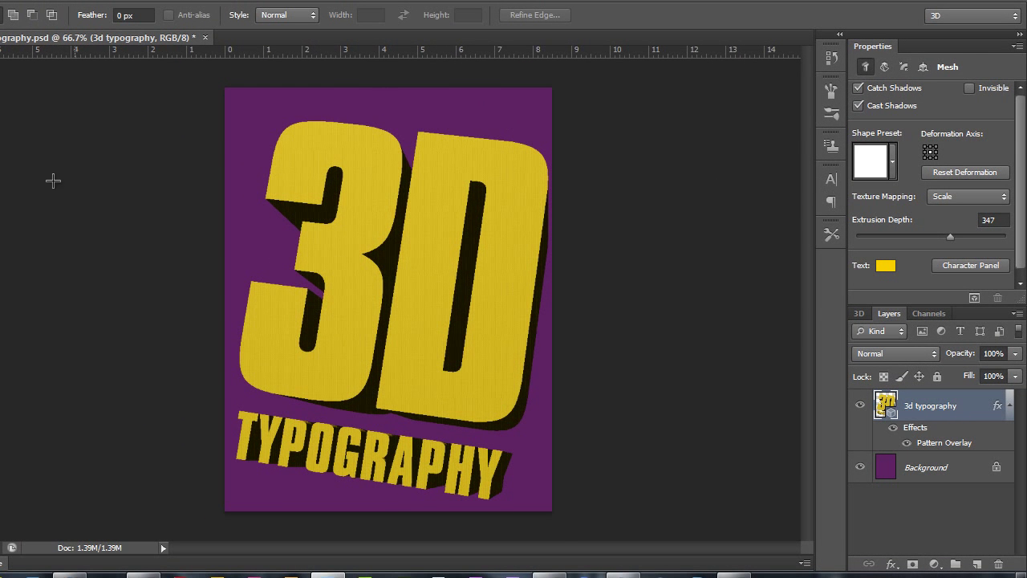
# Select the Infinite Light and drag it to a new direction, then exit 3D editing.
pyautogui.press('v')
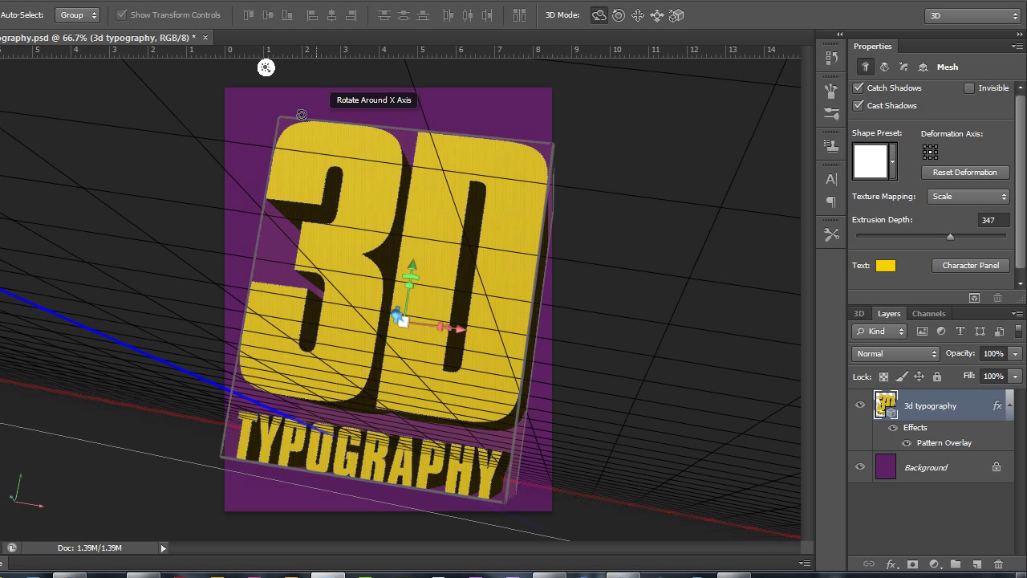
pyautogui.click(265, 68)
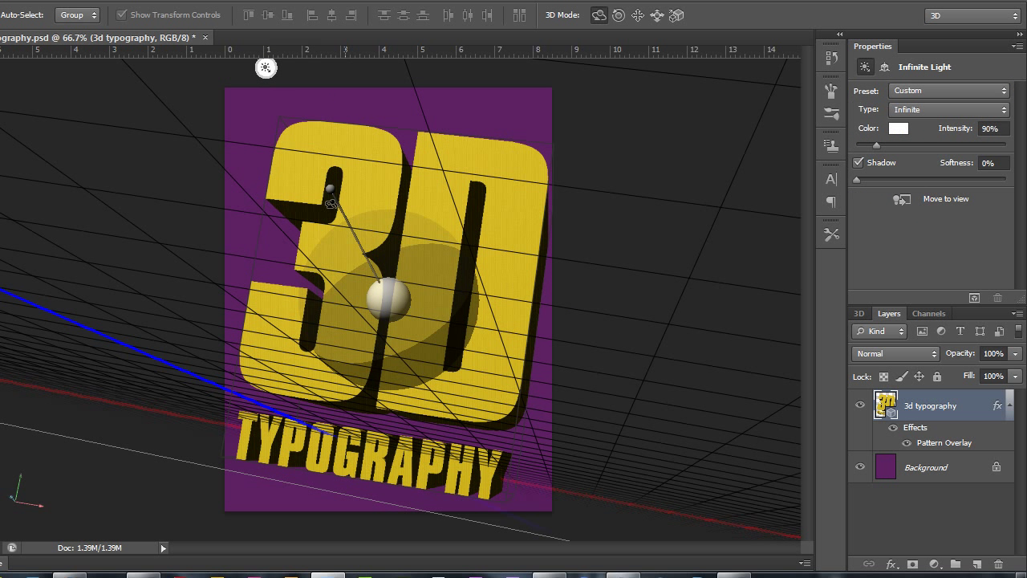
pyautogui.moveTo(390, 311)
pyautogui.mouseDown()
pyautogui.moveTo(393, 290)
pyautogui.moveTo(405, 293)
pyautogui.moveTo(441, 348)
pyautogui.moveTo(549, 369)
pyautogui.moveTo(321, 306)
pyautogui.moveTo(382, 322)
pyautogui.moveTo(386, 295)
pyautogui.moveTo(378, 313)
pyautogui.moveTo(358, 309)
pyautogui.moveTo(357, 323)
pyautogui.moveTo(373, 314)
pyautogui.mouseUp()
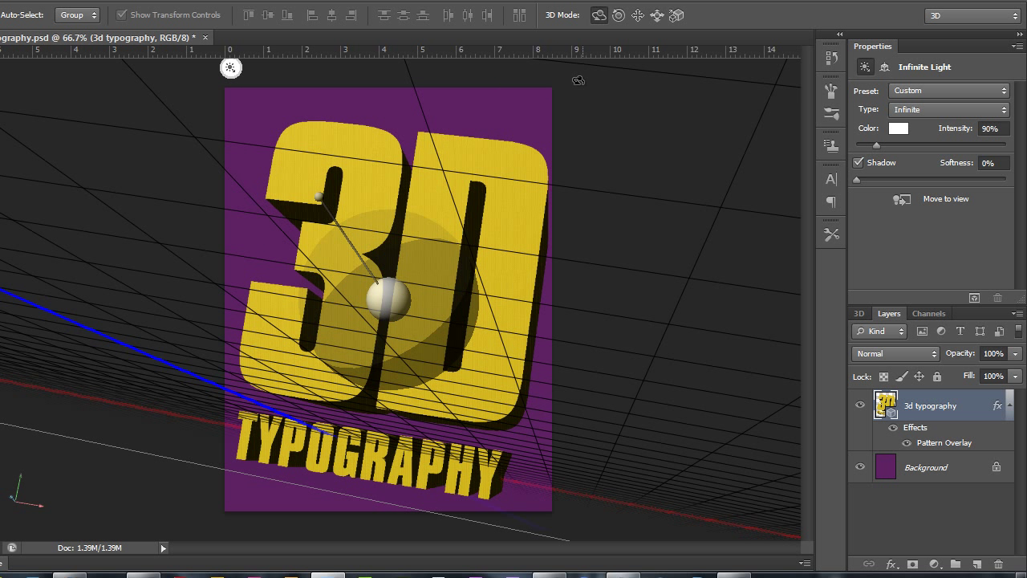
pyautogui.press('m')
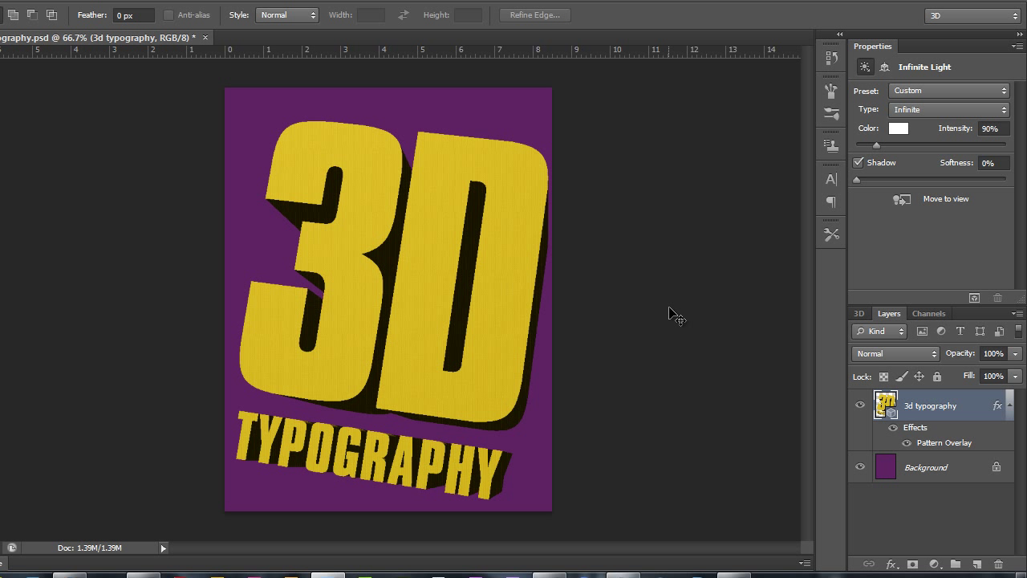
# Save the 3D typography poster document with Ctrl+S.
pyautogui.hotkey('ctrl', 's')
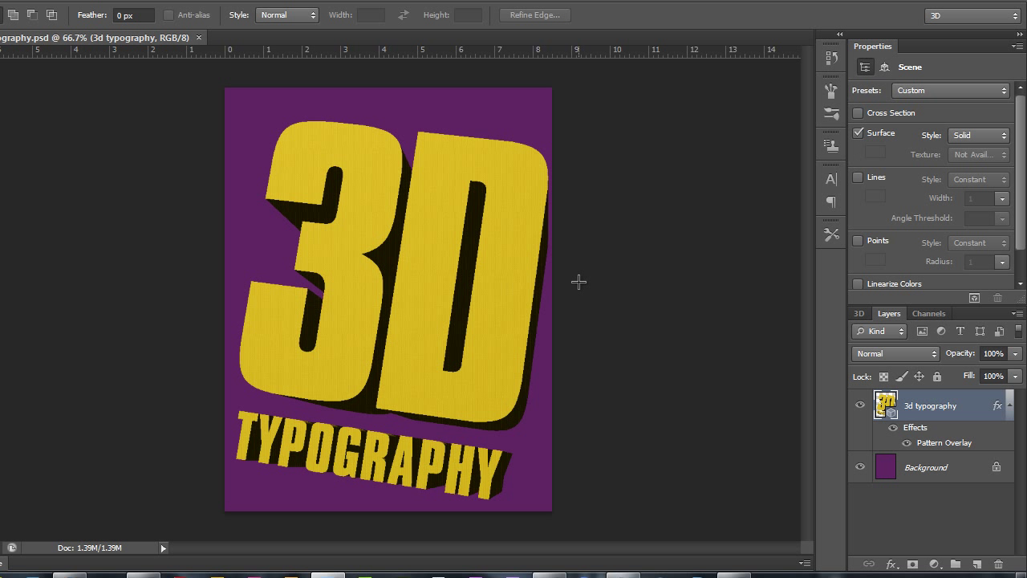